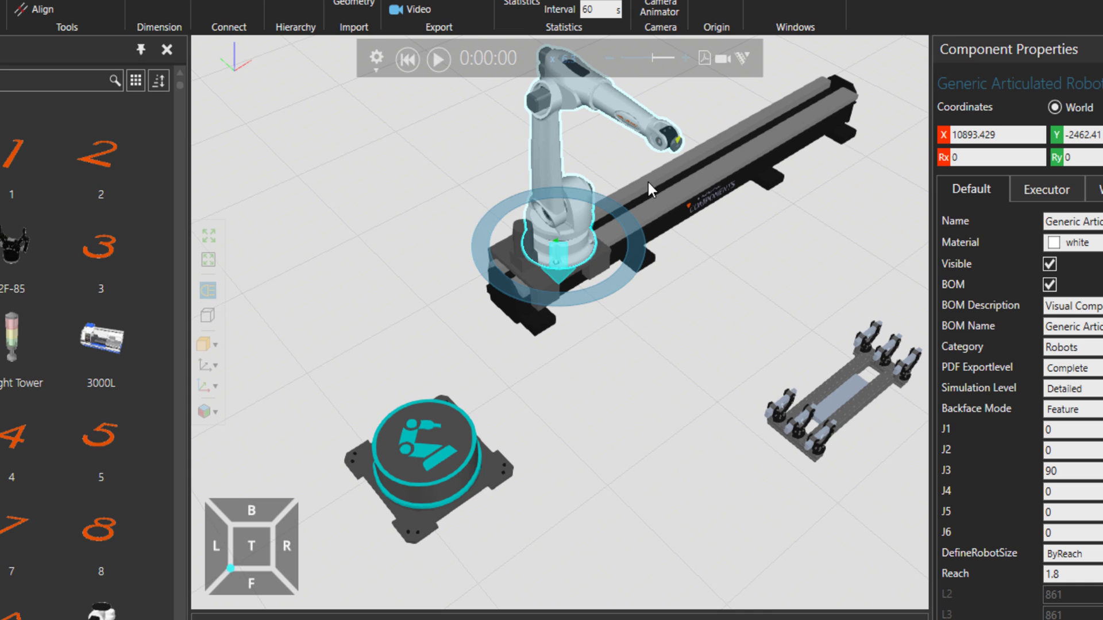
- Move the servo track carrying the articulated robot to a new place in the layout
left_click(671, 201)
left_click_drag(671, 201, 628, 433)
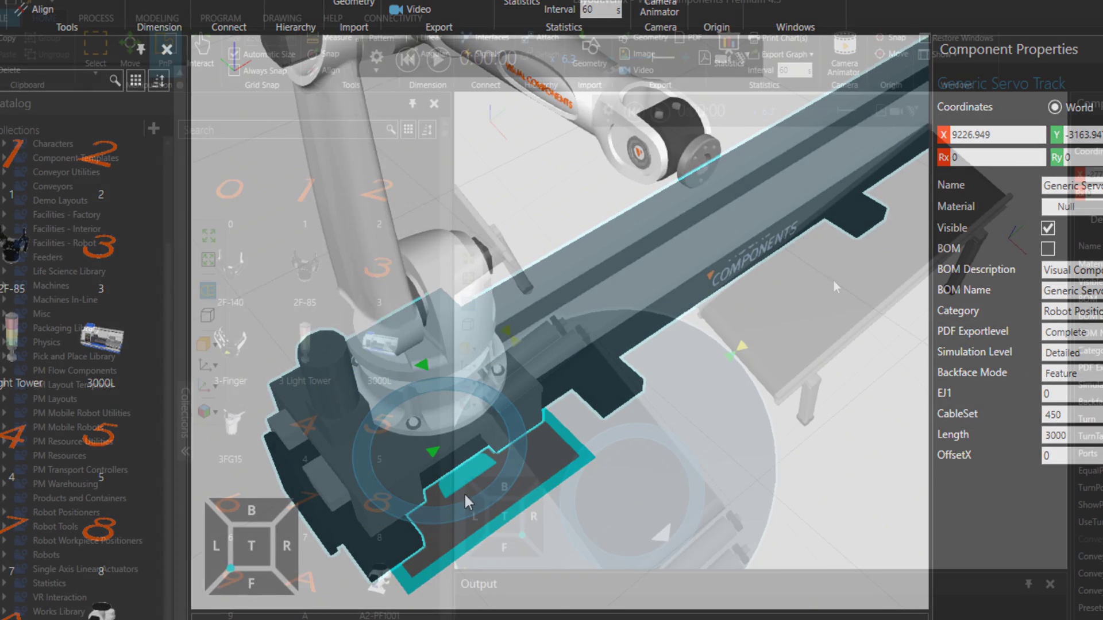
- Bring the conveyor up to the turntable's edge so their interfaces snap together
left_click_drag(833, 279, 766, 347)
left_click_drag(766, 353, 803, 355)
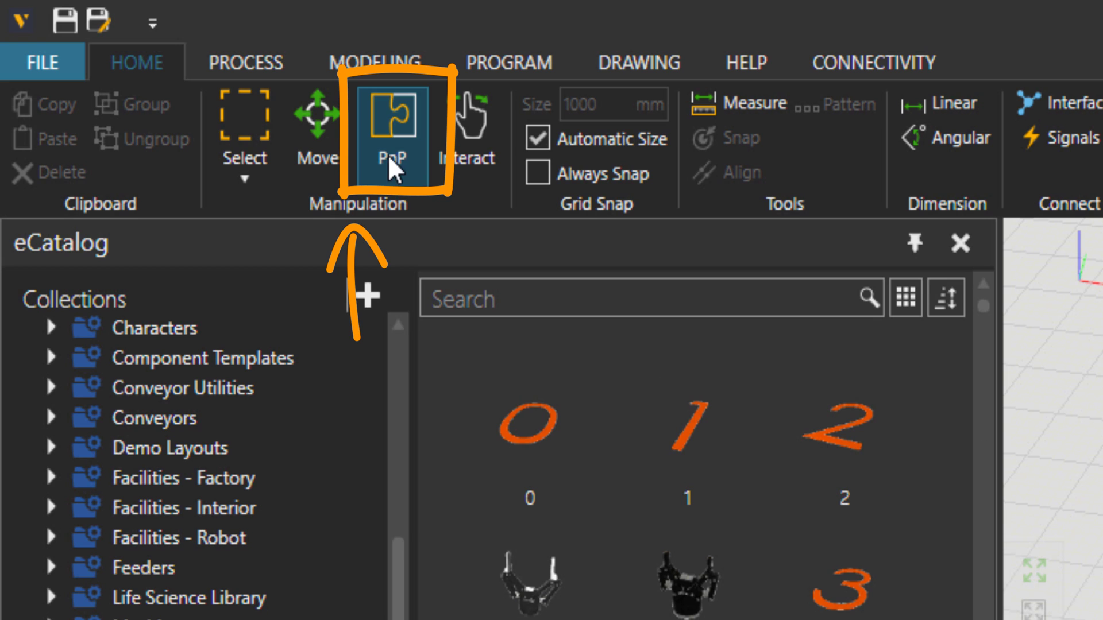
- Activate PnP mode and reposition the separate conveyor on the floor
left_click(395, 142)
scroll(1053, 419, "up", 5)
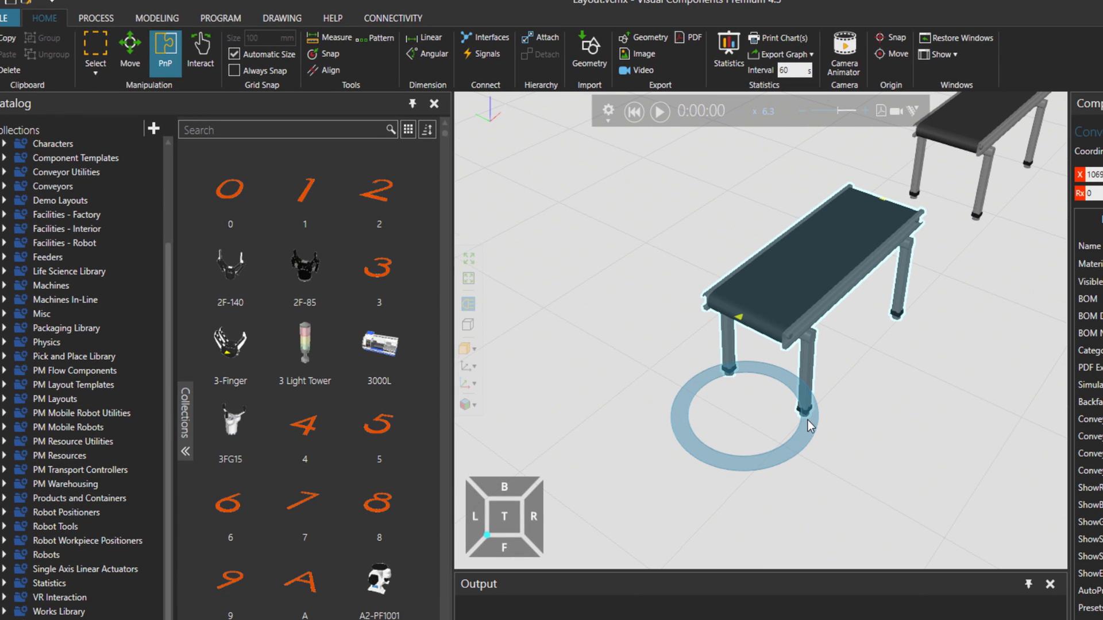
mouse_move(796, 443)
left_mouse_down()
mouse_move(826, 415)
mouse_move(814, 377)
mouse_move(843, 381)
mouse_move(821, 443)
mouse_move(807, 449)
left_mouse_up()
left_click_drag(768, 411, 816, 368)
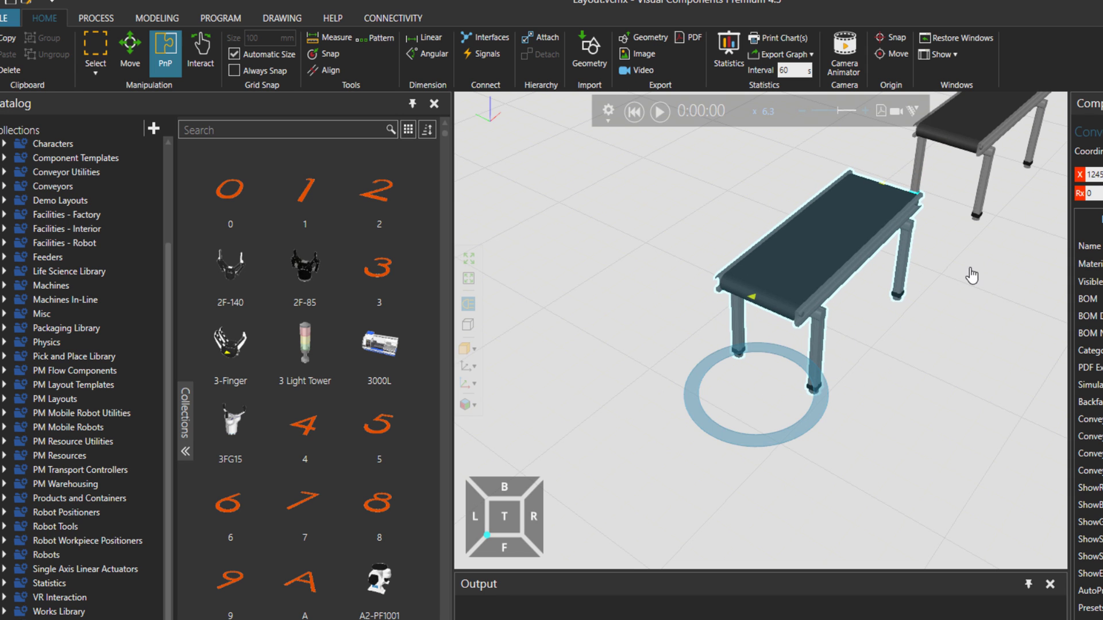
- Snap the second conveyor onto the output end of the first conveyor at its interface arrow
middle_click_drag(970, 269, 899, 473)
scroll(911, 379, "up", 3)
right_click_drag(911, 379, 773, 320)
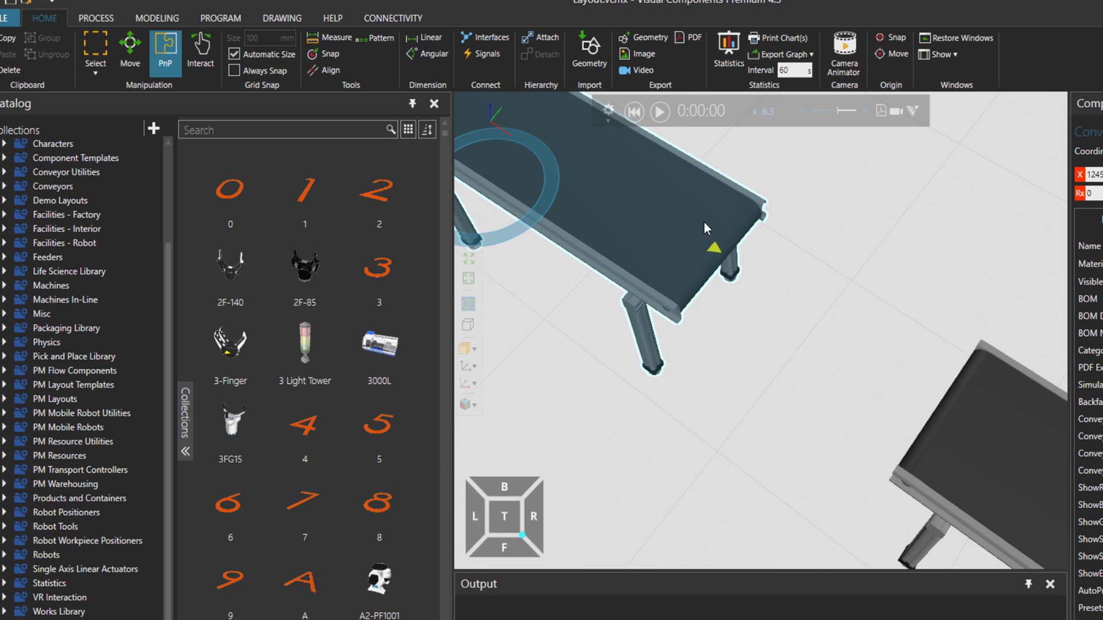
scroll(702, 241, "up", 5)
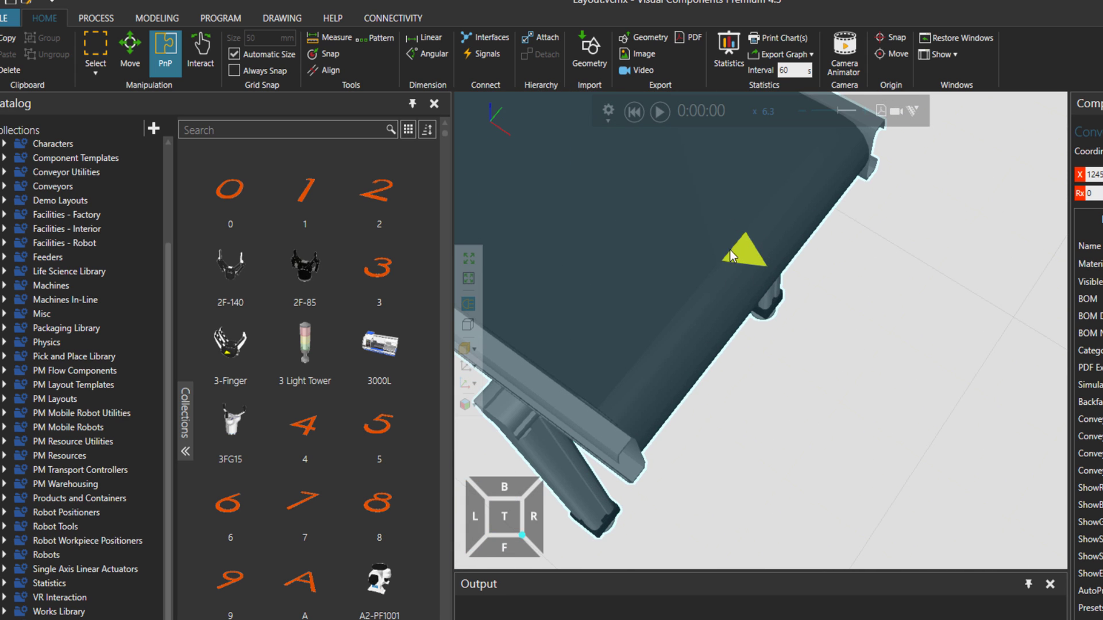
left_click(166, 57)
scroll(770, 234, "down", 5)
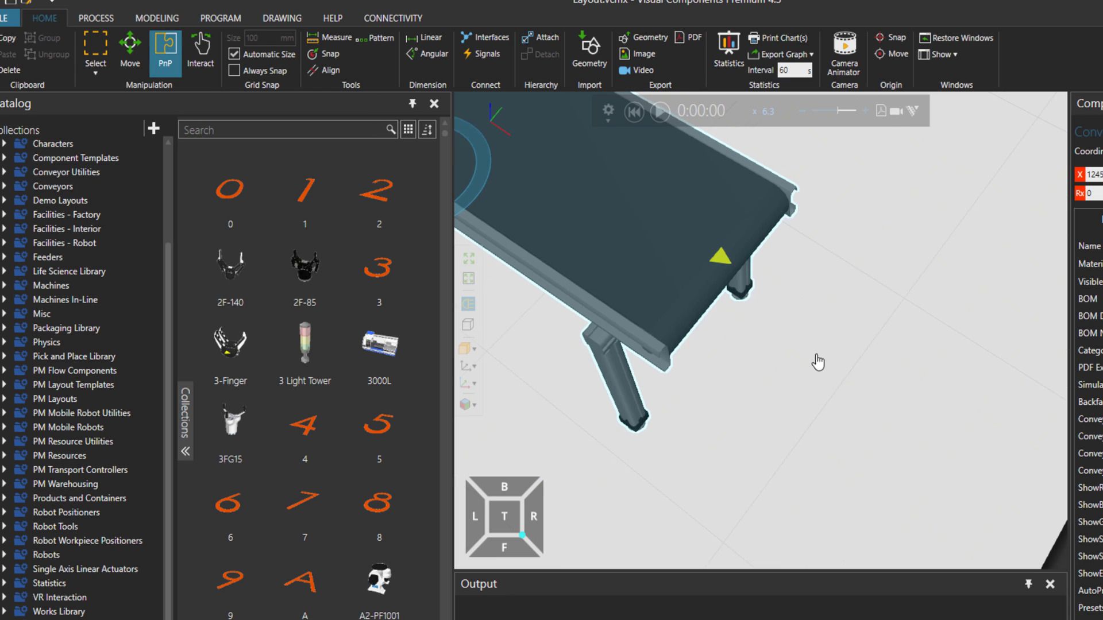
left_click_drag(1002, 463, 758, 312)
scroll(757, 312, "up", 5)
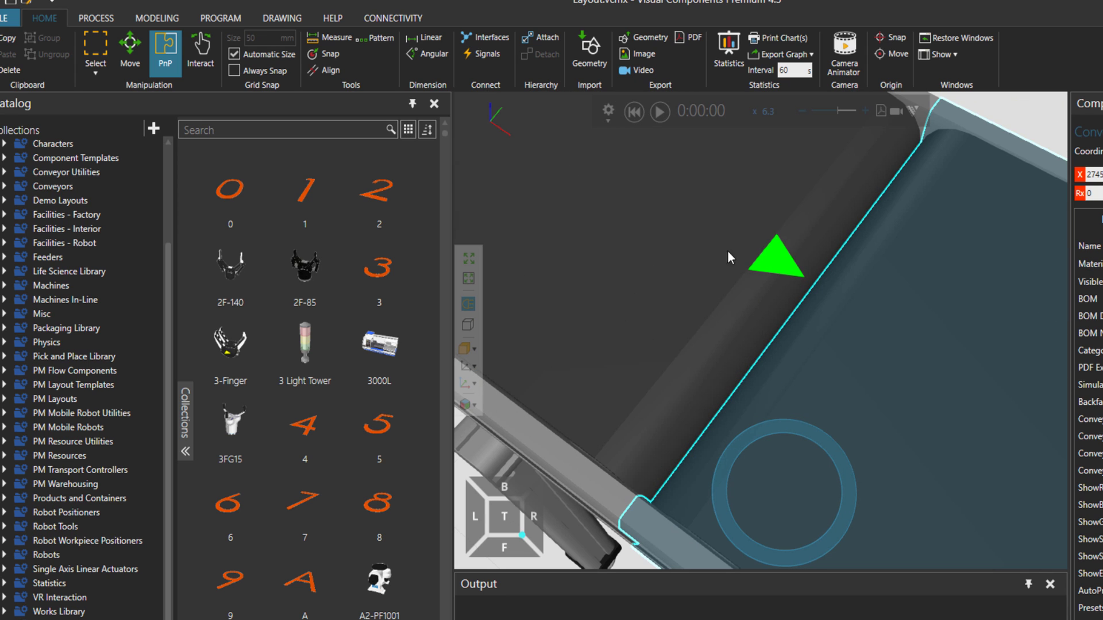
- Select each of the two joined conveyors in turn to examine the interface arrow between them
left_click(686, 278)
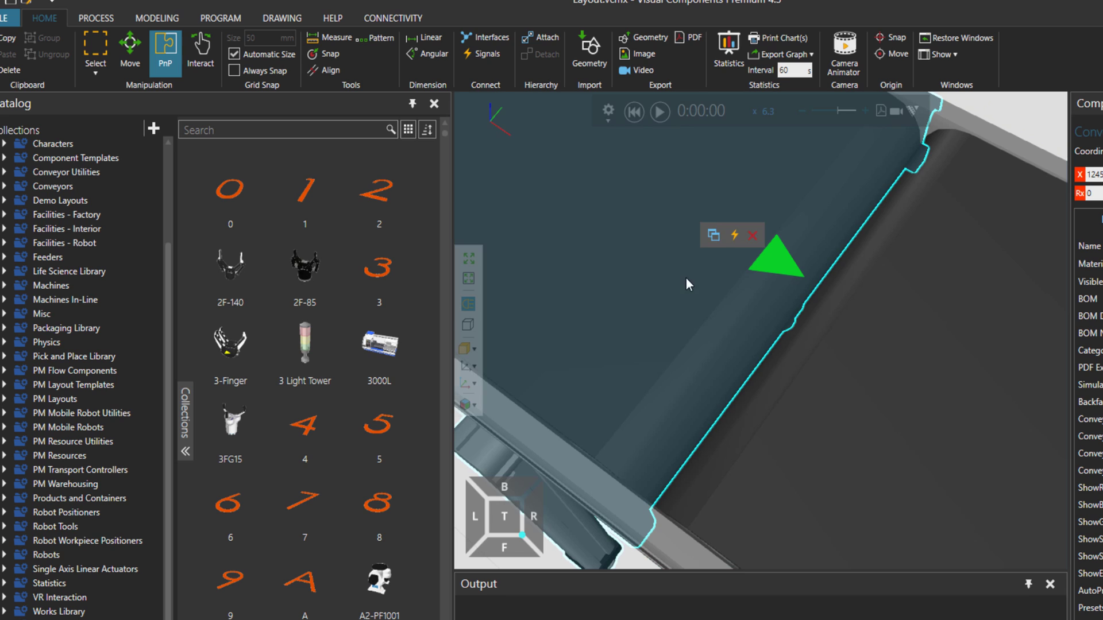
left_click(837, 332)
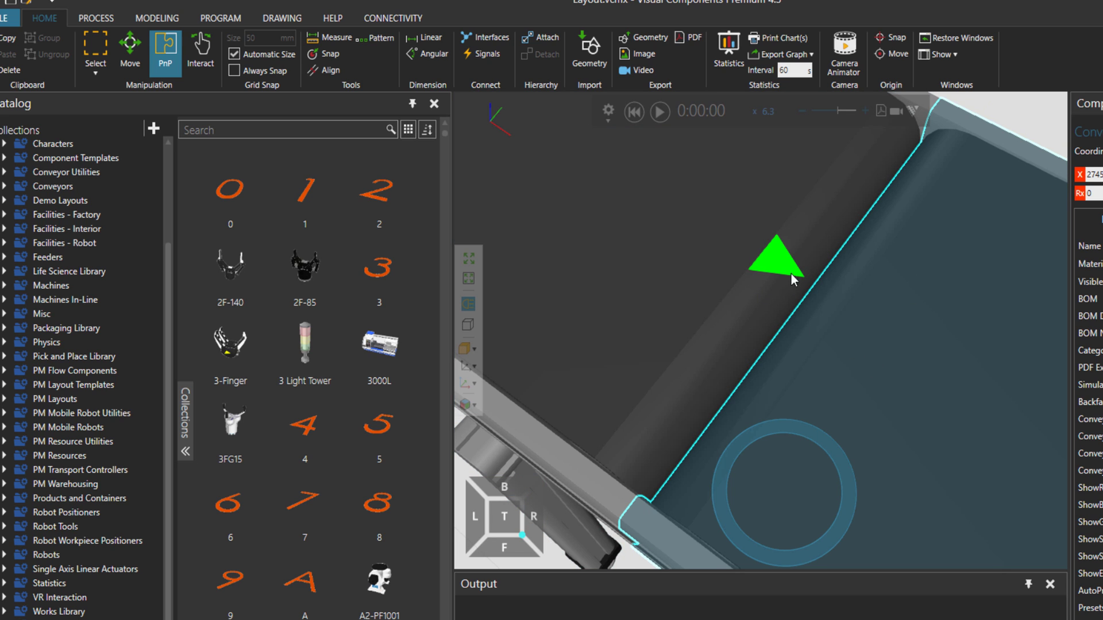
left_click(692, 266)
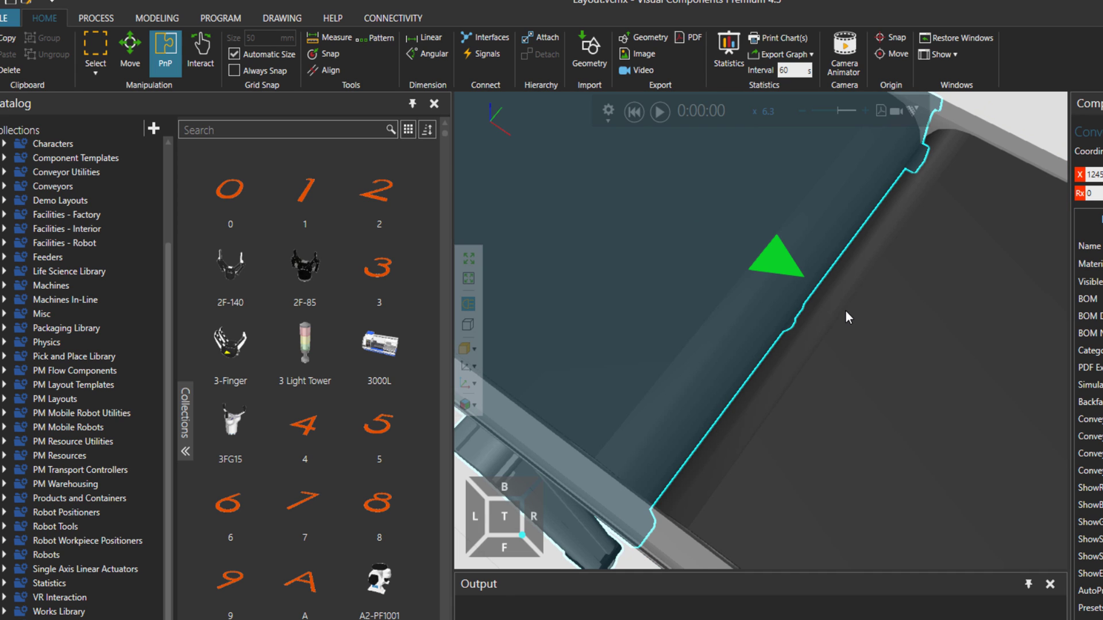
- Pull the second conveyor away from the first and select the first conveyor to examine its open interface
left_click(874, 327)
left_click_drag(854, 330, 919, 362)
left_click(755, 261)
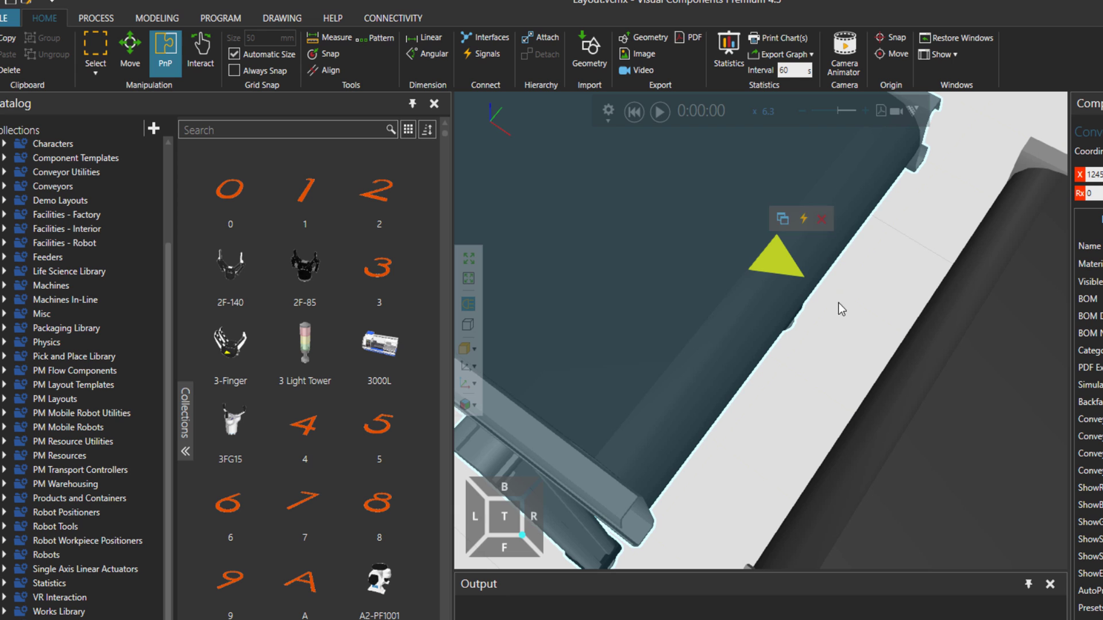
- Reconnect the second conveyor to the first conveyor's output end
left_click(940, 375)
left_click_drag(941, 376, 847, 331)
scroll(915, 333, "down", 5)
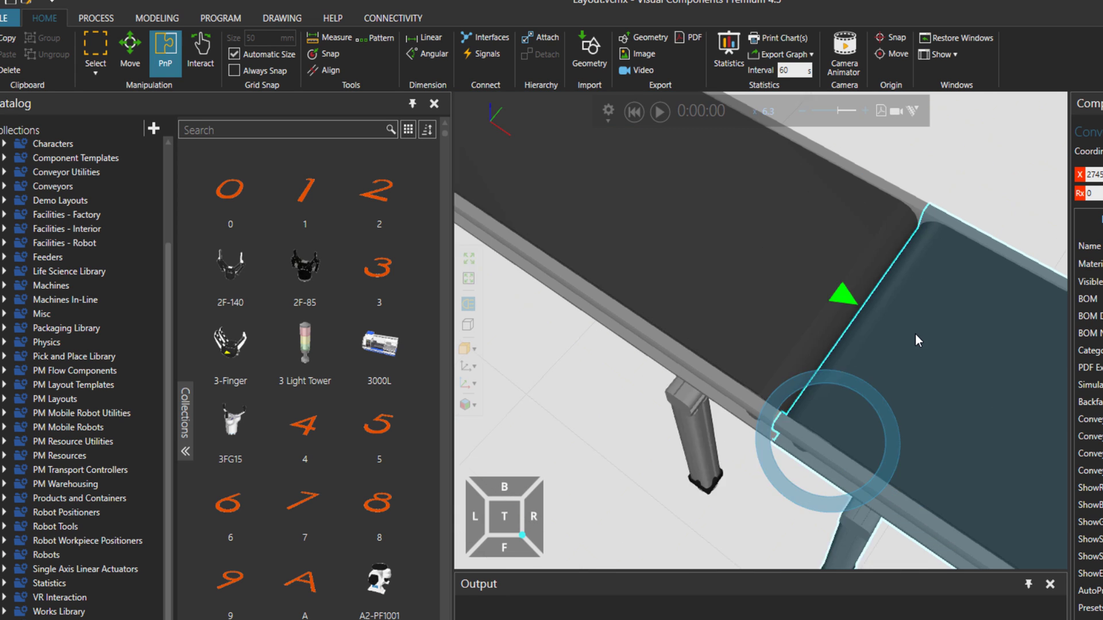
scroll(916, 333, "up", 3)
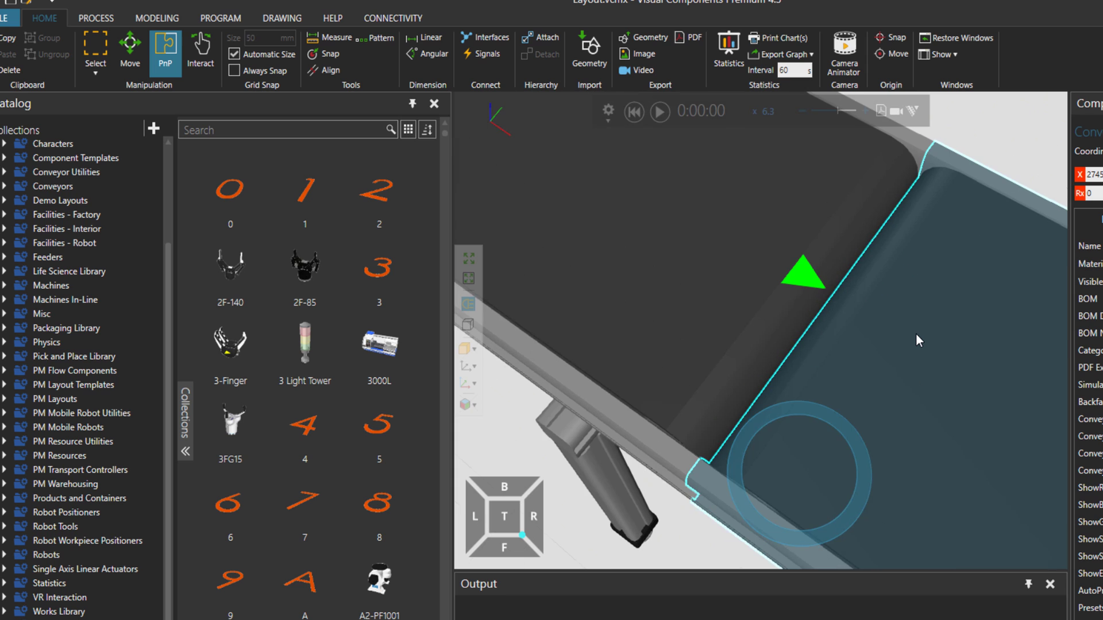
- Detach the second conveyor and turn it around so its output end faces the first conveyor's output
scroll(915, 334, "down", 2)
left_click_drag(915, 333, 968, 371)
scroll(967, 371, "down", 5)
middle_click_drag(1019, 395, 840, 393)
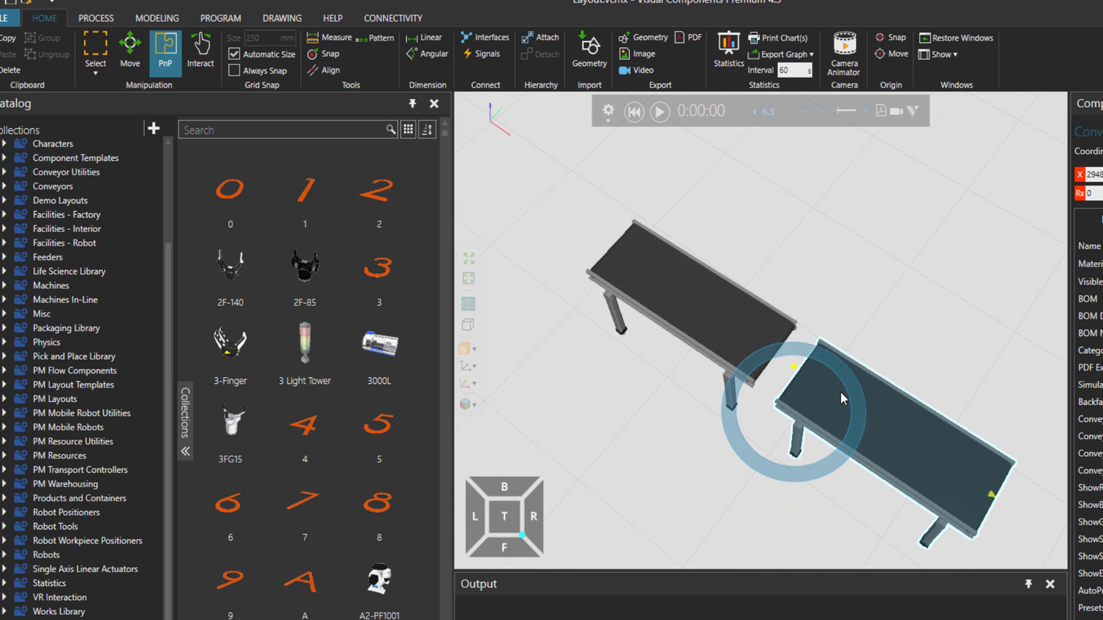
left_click_drag(854, 410, 674, 396)
left_click_drag(715, 321, 861, 392)
scroll(766, 360, "up", 6)
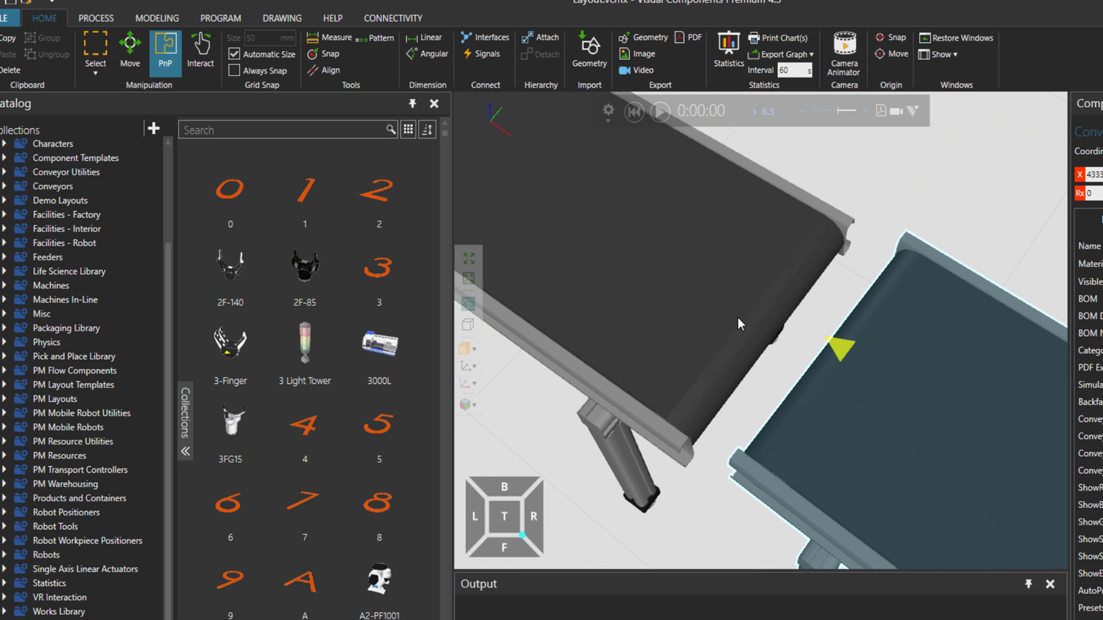
- Compare the facing interface arrows of both conveyors and try to connect output to output
left_click(738, 323)
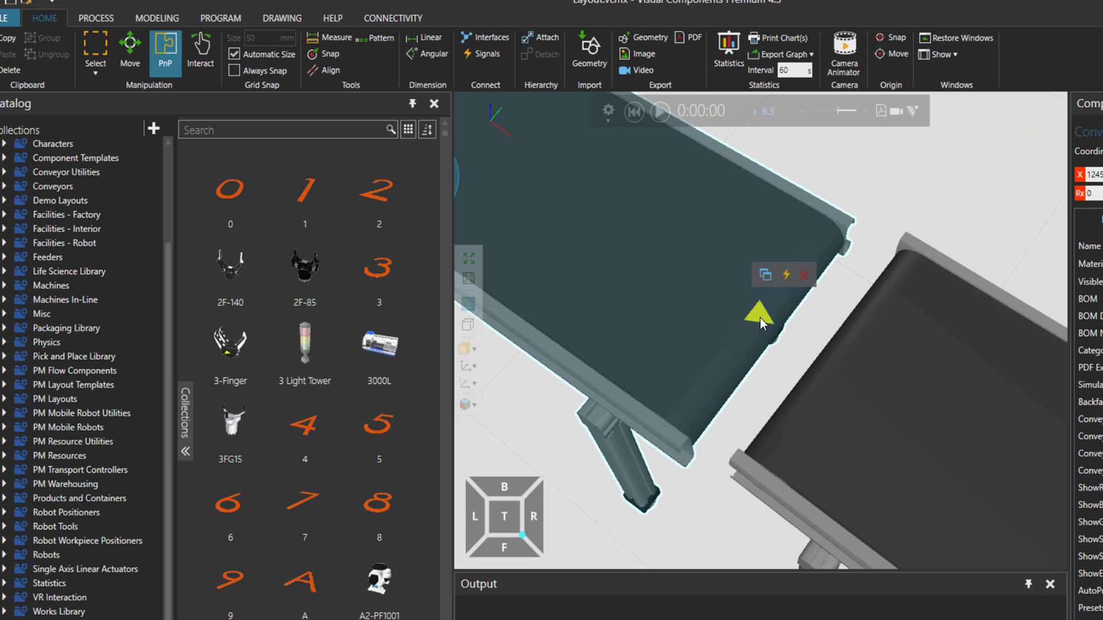
left_click(853, 371)
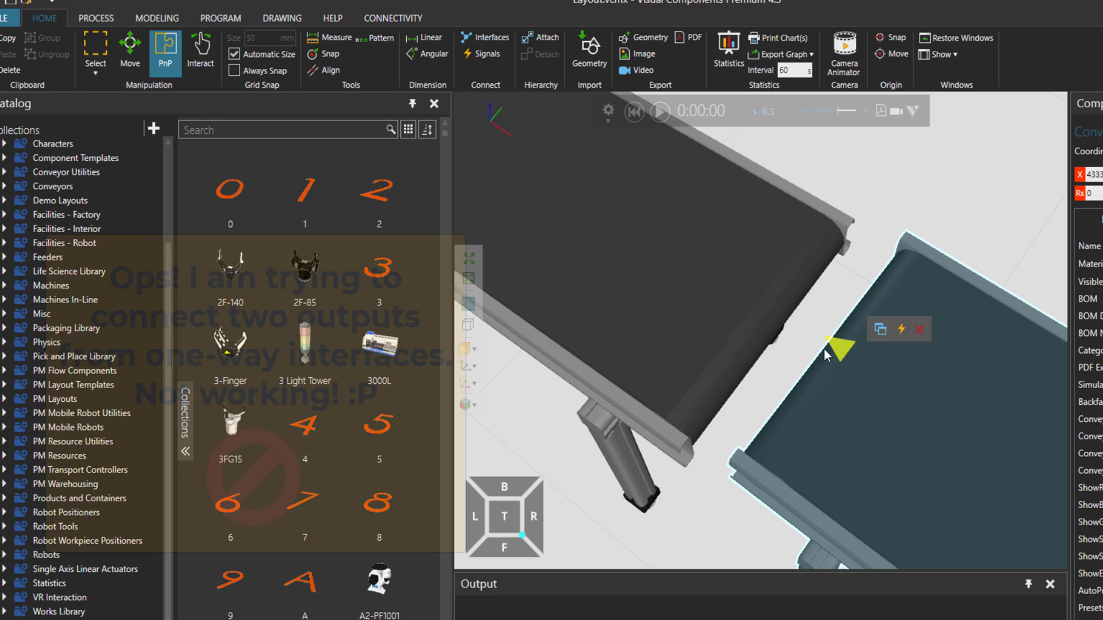
left_click_drag(853, 374, 819, 385)
scroll(819, 384, "down", 4)
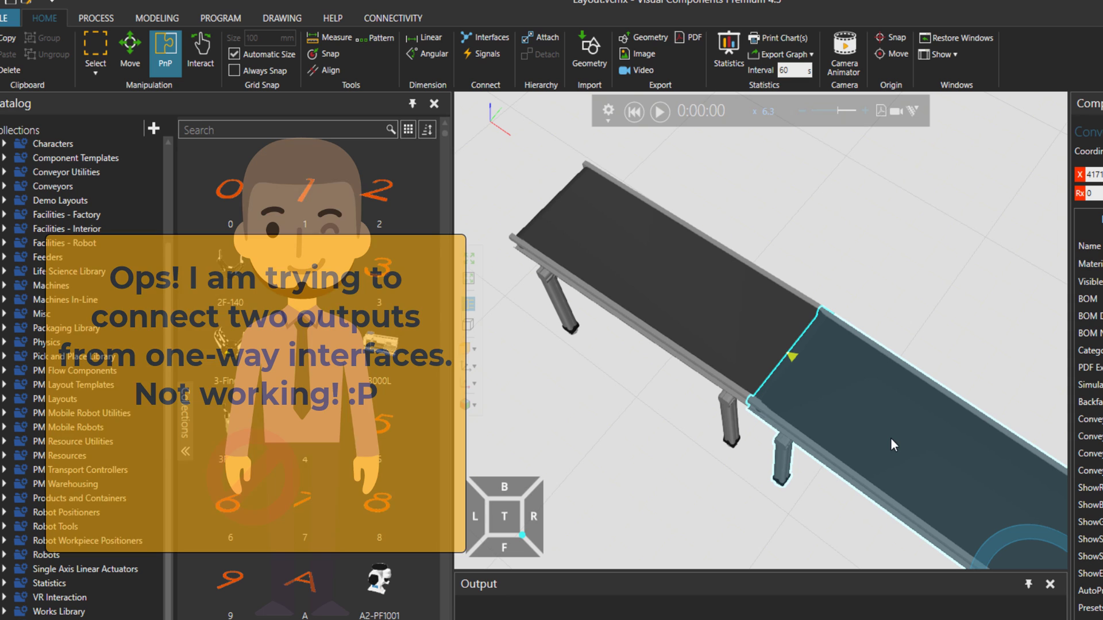
- Connect the second conveyor to the first in its original direction, input end to output end
left_click_drag(891, 439, 822, 391)
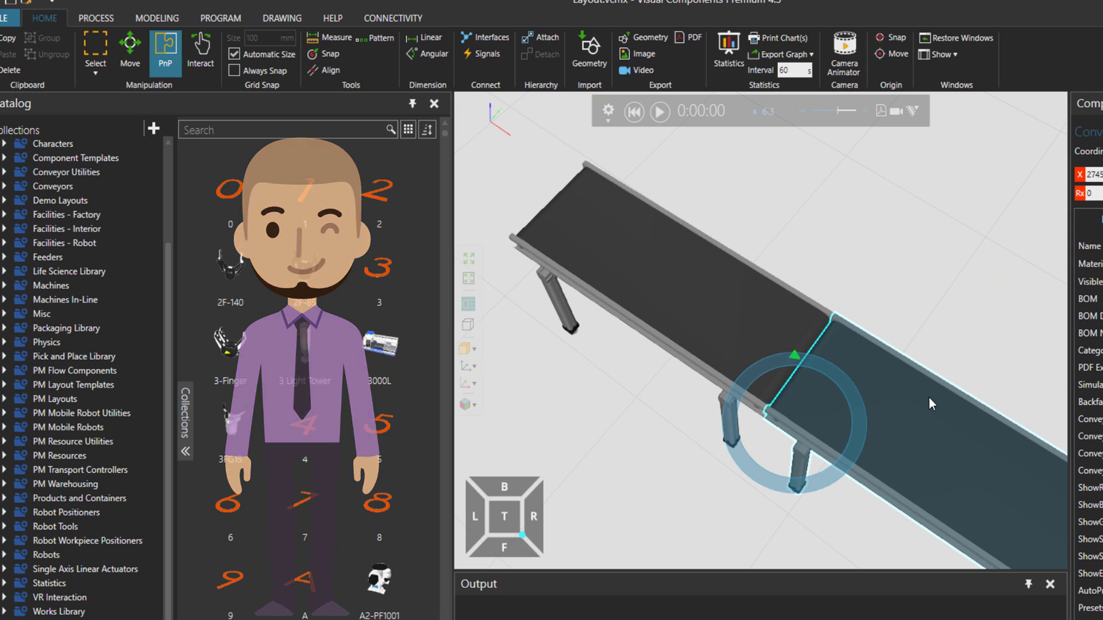
scroll(929, 397, "down", 3)
right_click_drag(948, 484, 904, 470)
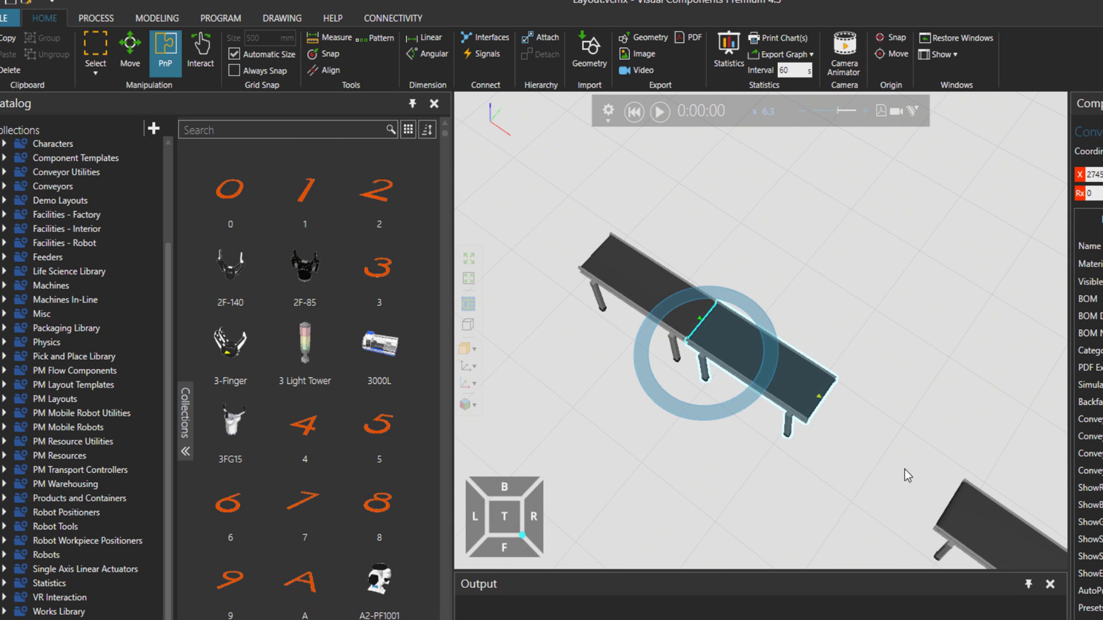
- Snap a third conveyor onto the output end of the two-conveyor line
left_click(974, 514)
left_click_drag(974, 514, 809, 402)
scroll(808, 402, "up", 5)
scroll(839, 398, "down", 4)
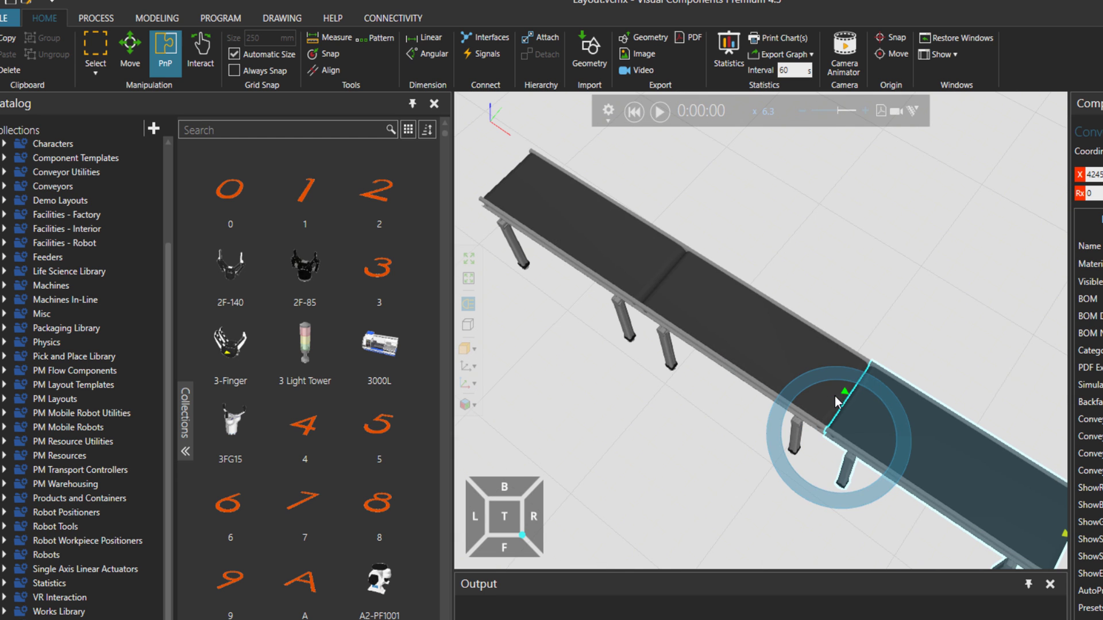
- Select the turntable and examine the interface arrows around its edge
right_click_drag(699, 472, 725, 311)
scroll(724, 310, "down", 3)
right_click_drag(719, 419, 852, 402)
right_click_drag(647, 357, 977, 401)
scroll(687, 336, "up", 5)
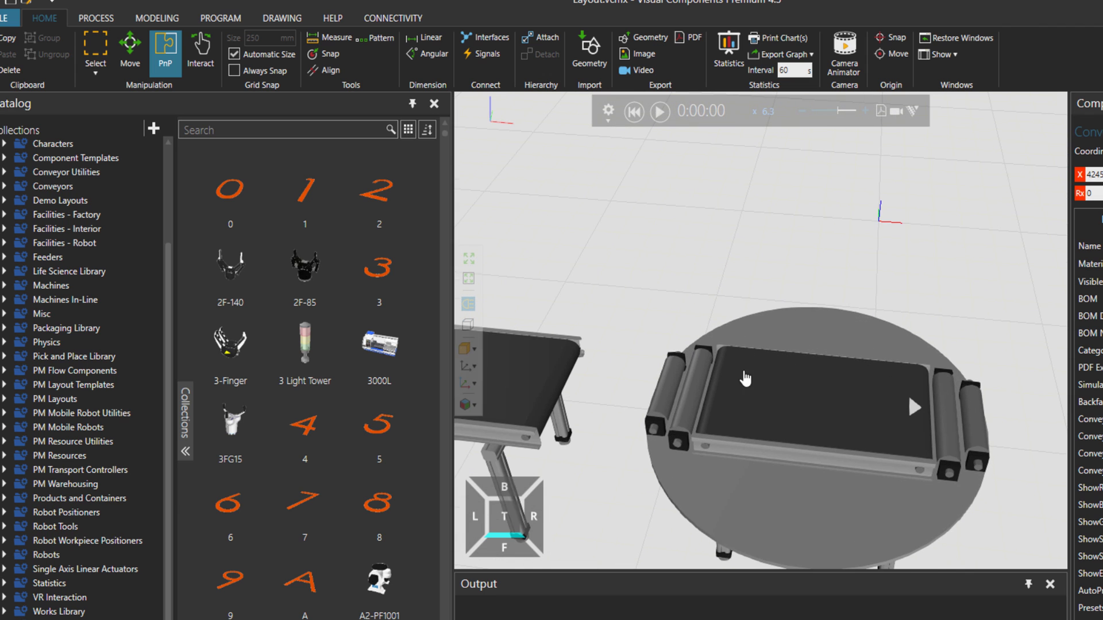
scroll(775, 333, "down", 4)
left_click(844, 316)
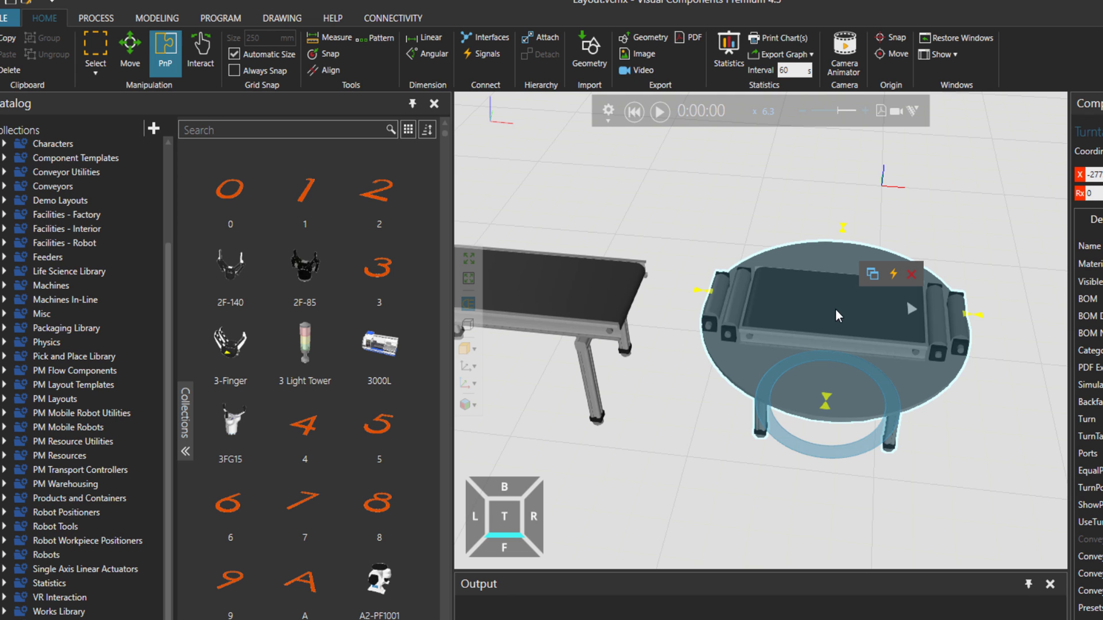
scroll(821, 397, "up", 5)
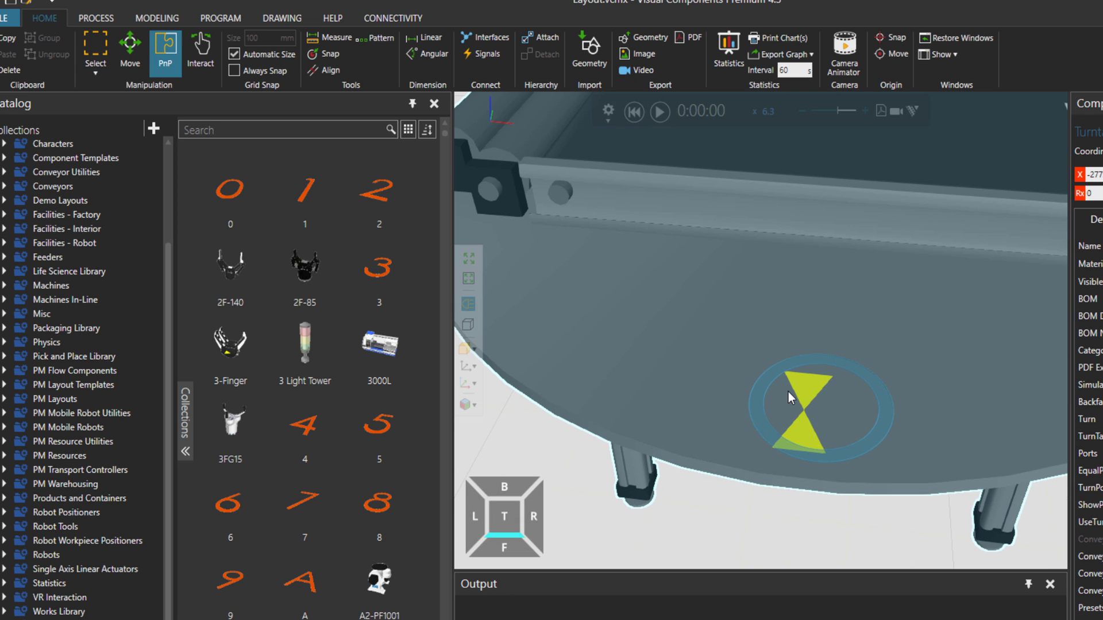
scroll(784, 394, "down", 5)
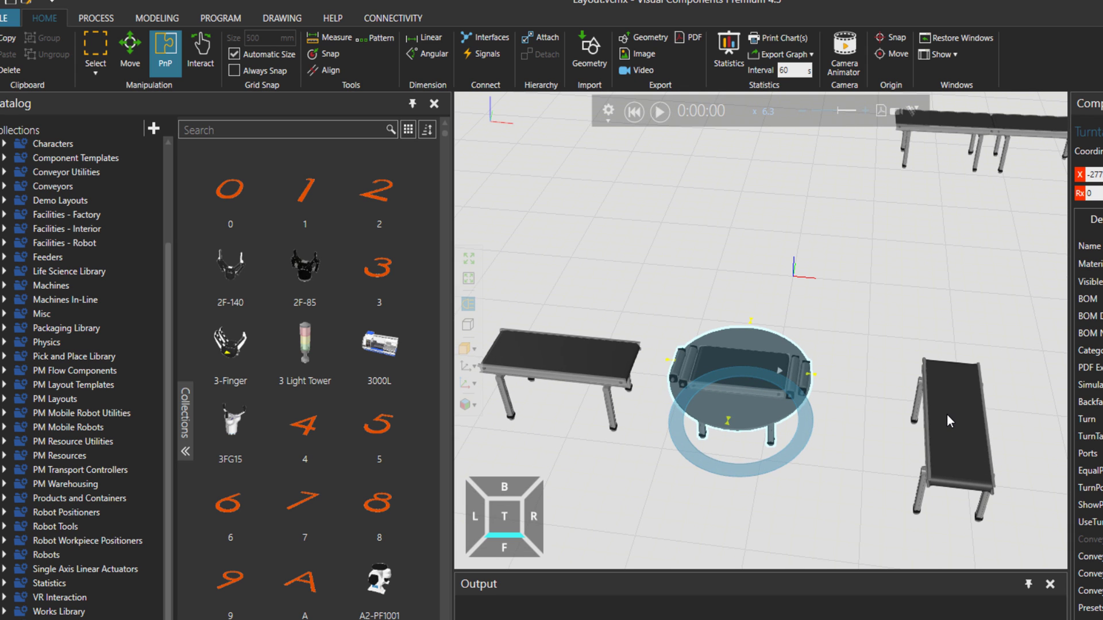
- Bring a conveyor behind the turntable, rotate it to line up, and snap it onto the turntable's back interface
left_click(946, 413)
left_click_drag(973, 129, 738, 264)
scroll(748, 308, "up", 8)
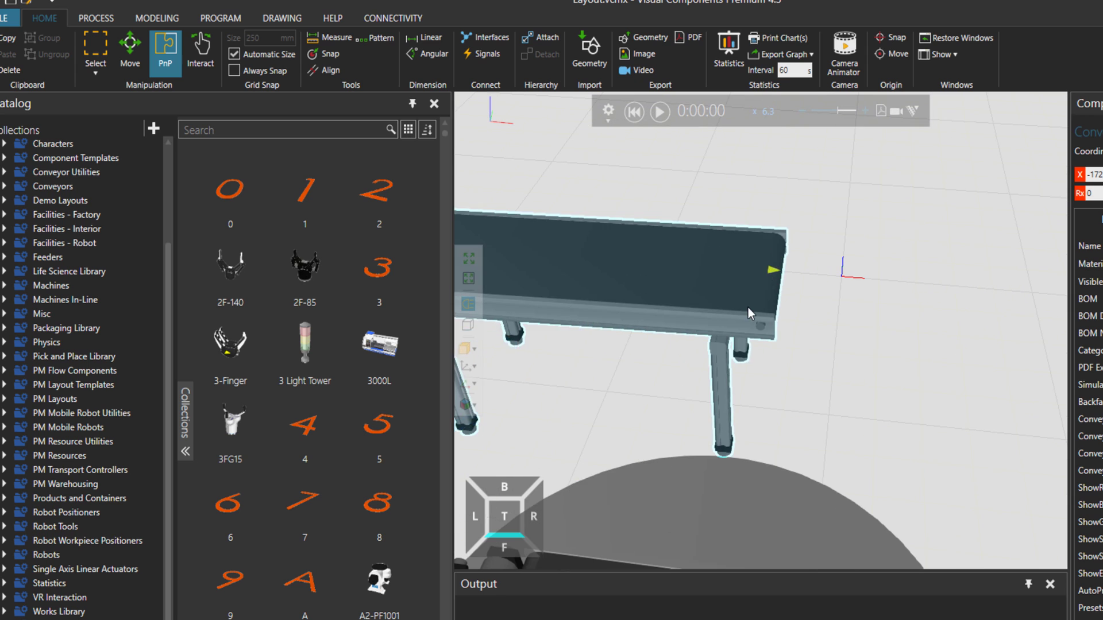
mouse_move(728, 402)
left_mouse_down()
mouse_move(716, 415)
mouse_move(709, 400)
left_mouse_up()
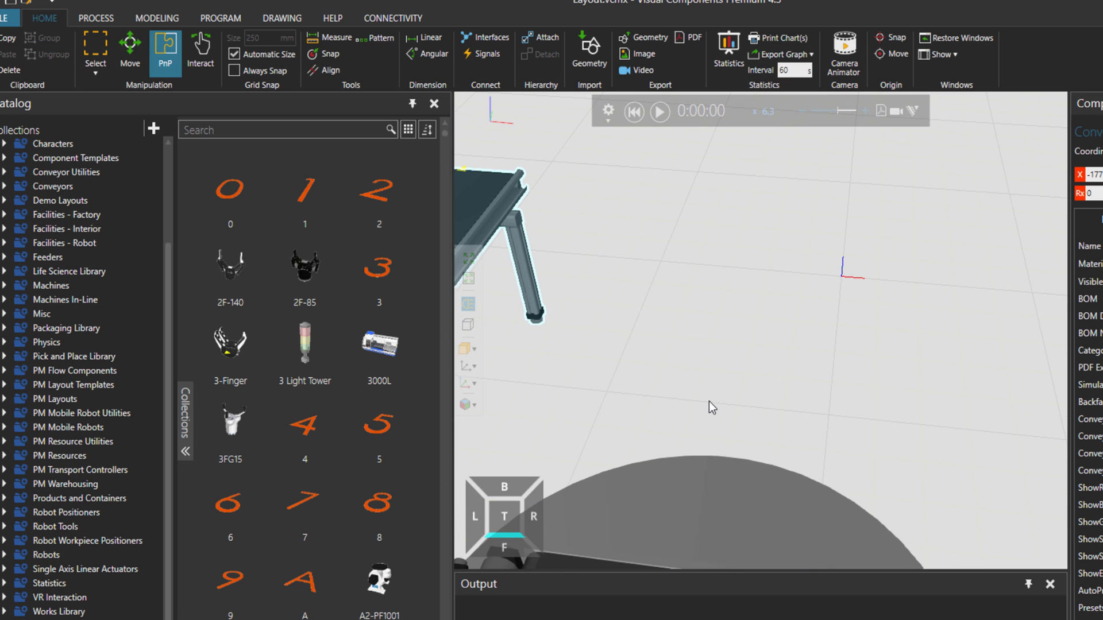
scroll(726, 348, "down", 3)
left_click_drag(565, 248, 780, 372)
scroll(780, 367, "up", 5)
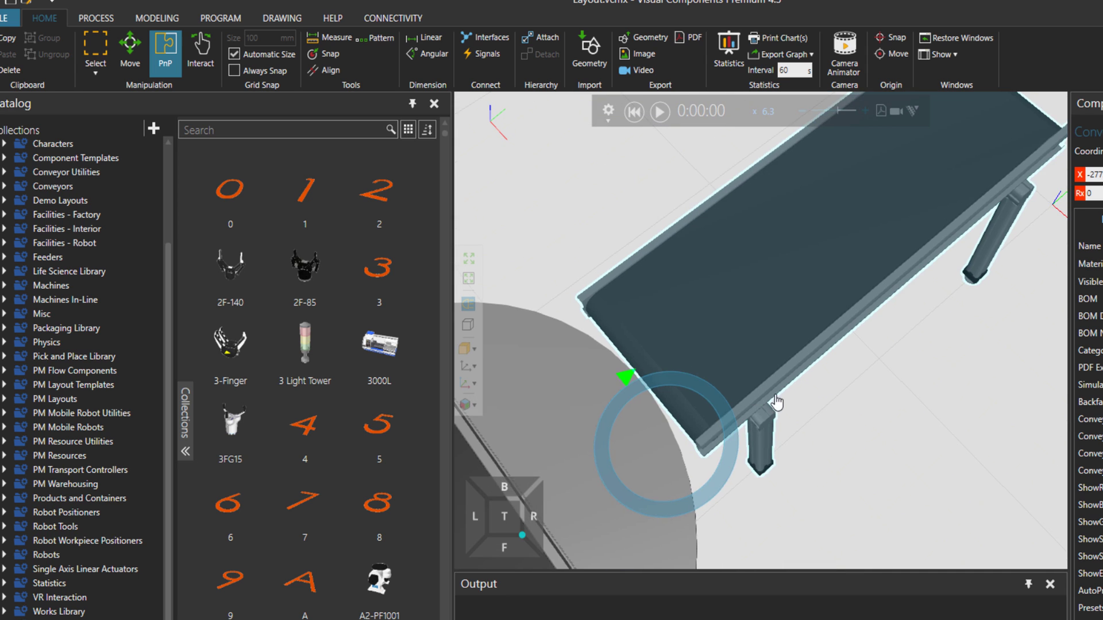
scroll(731, 348, "down", 2)
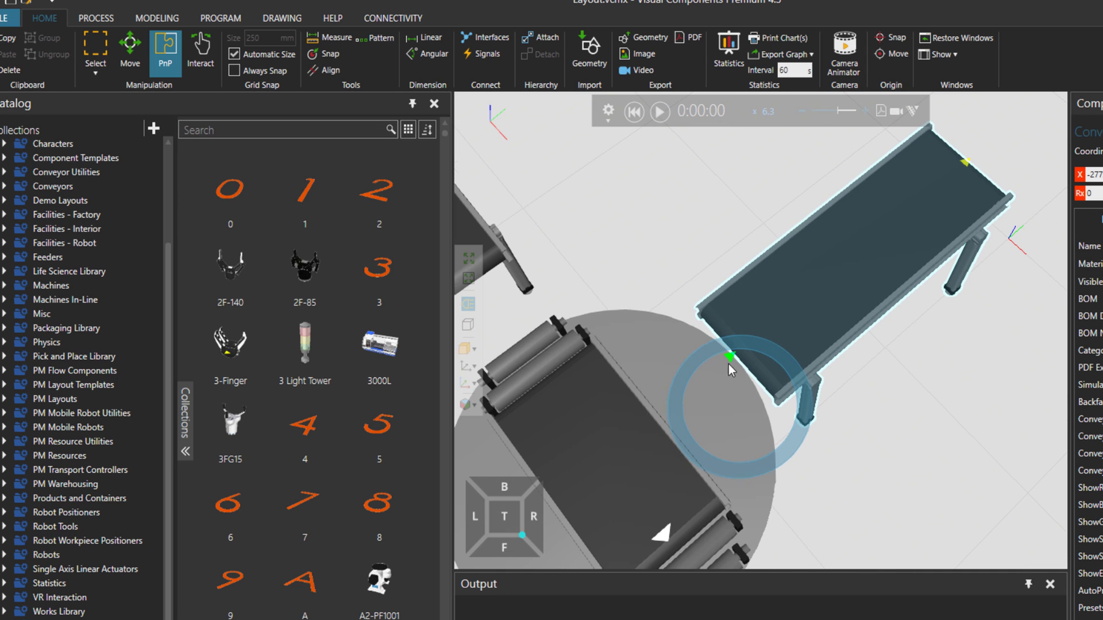
- Examine the turntable's connected interface, and reconnect the same conveyor there by its opposite end
left_click(723, 393)
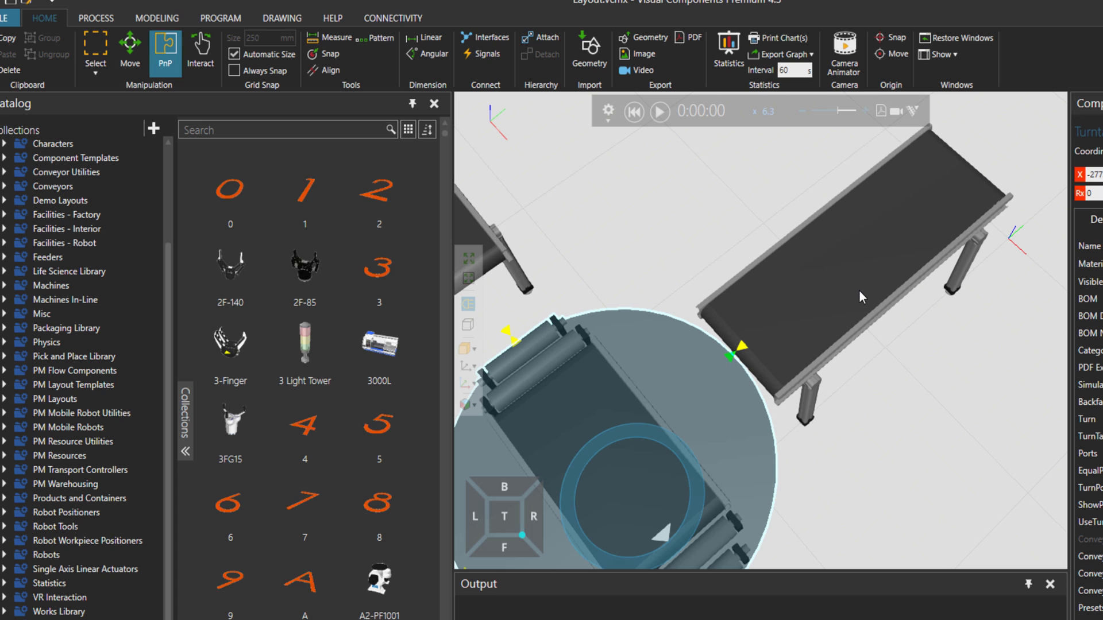
left_click(833, 280)
left_click_drag(832, 280, 803, 355)
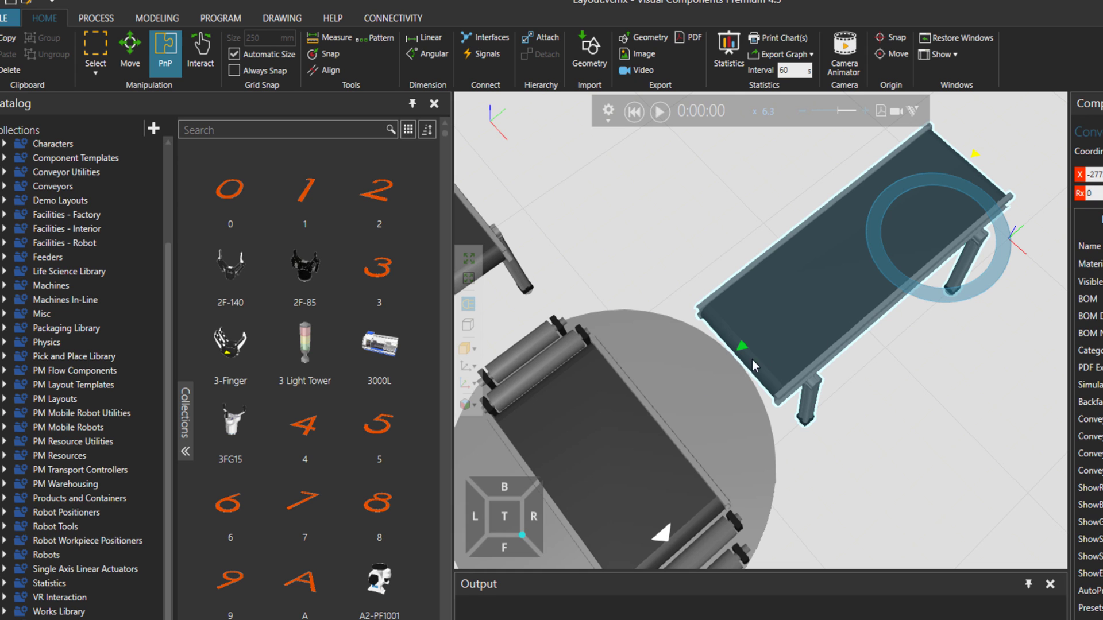
- Detach the back conveyor from the turntable and leave it standing behind with a gap
left_click_drag(805, 337, 921, 240)
scroll(886, 271, "down", 4)
right_click_drag(829, 339, 850, 338)
middle_click_drag(850, 338, 913, 349)
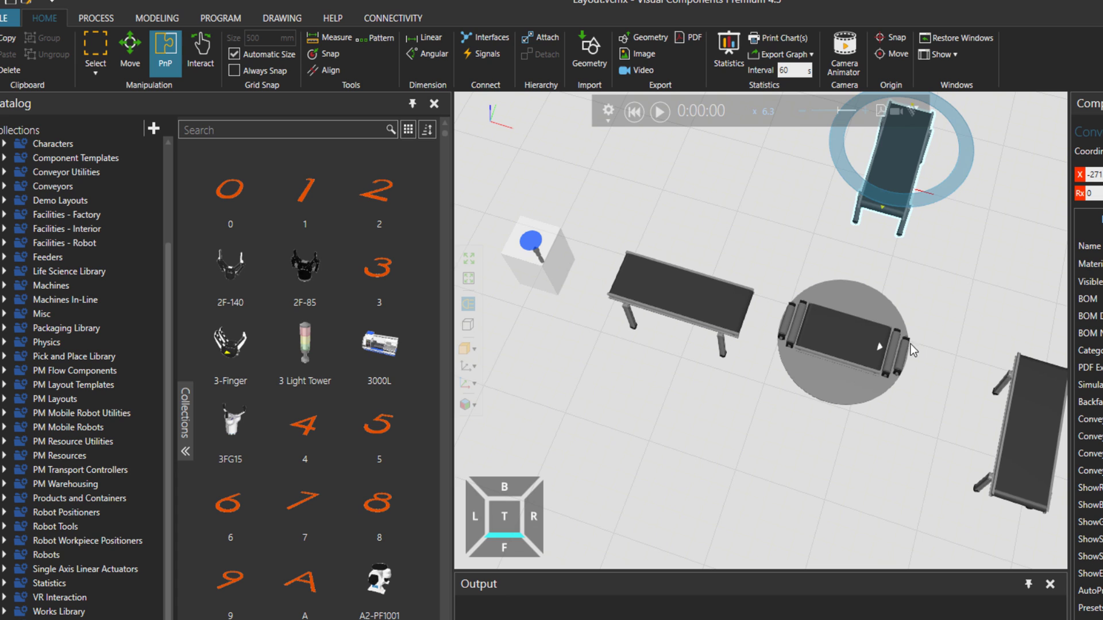
- Connect one conveyor to the turntable's side and another to its front, and attach the feeder to the side conveyor's free end
left_click_drag(725, 319, 629, 283)
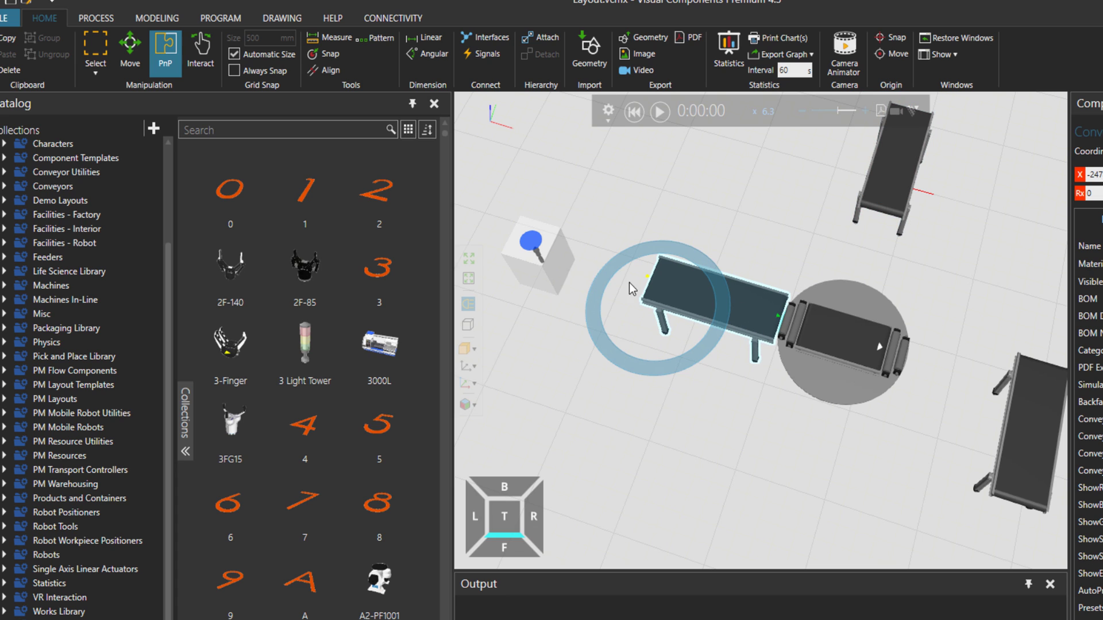
left_click_drag(556, 267, 647, 285)
left_click_drag(1038, 425, 829, 457)
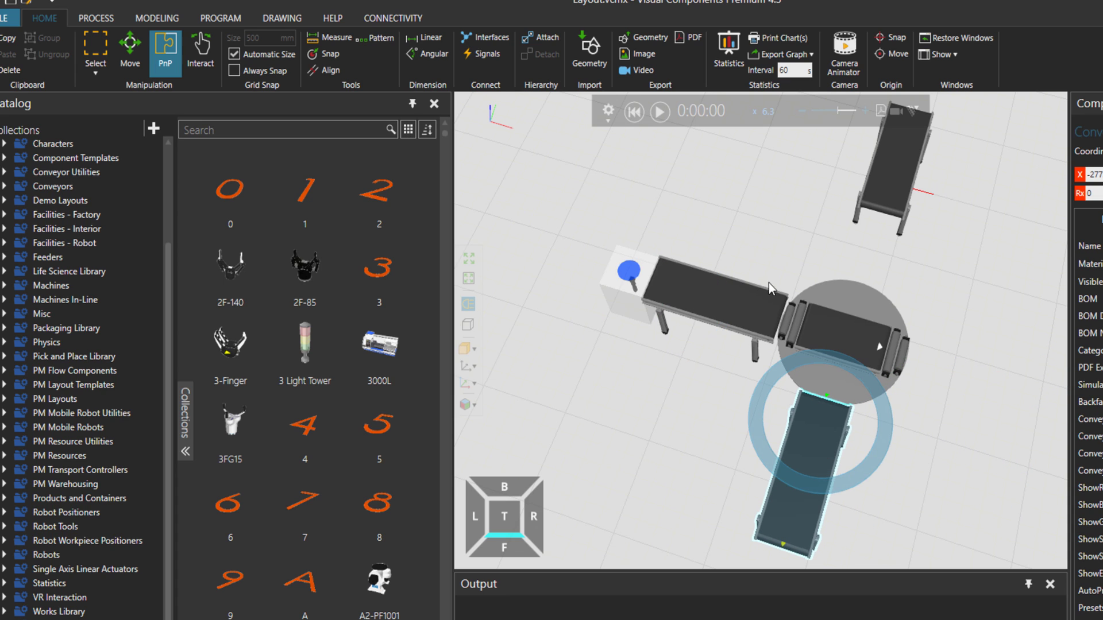
- Run the simulation to examine the box flow from the feeder over the turntable onto the front conveyor, and reset it
left_click(660, 111)
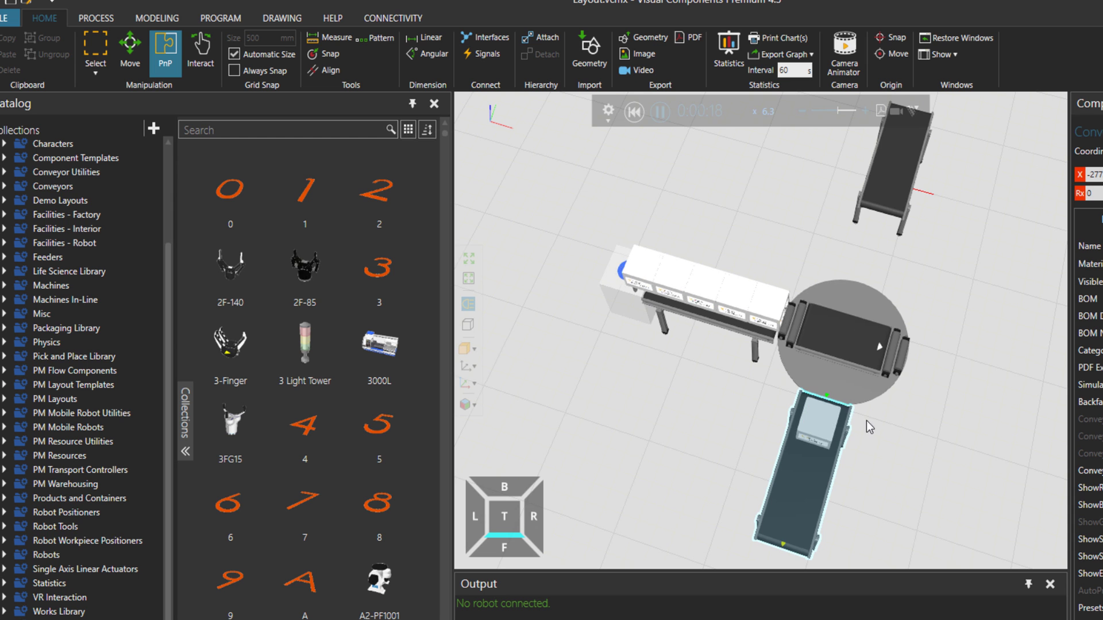
scroll(870, 423, "up", 3)
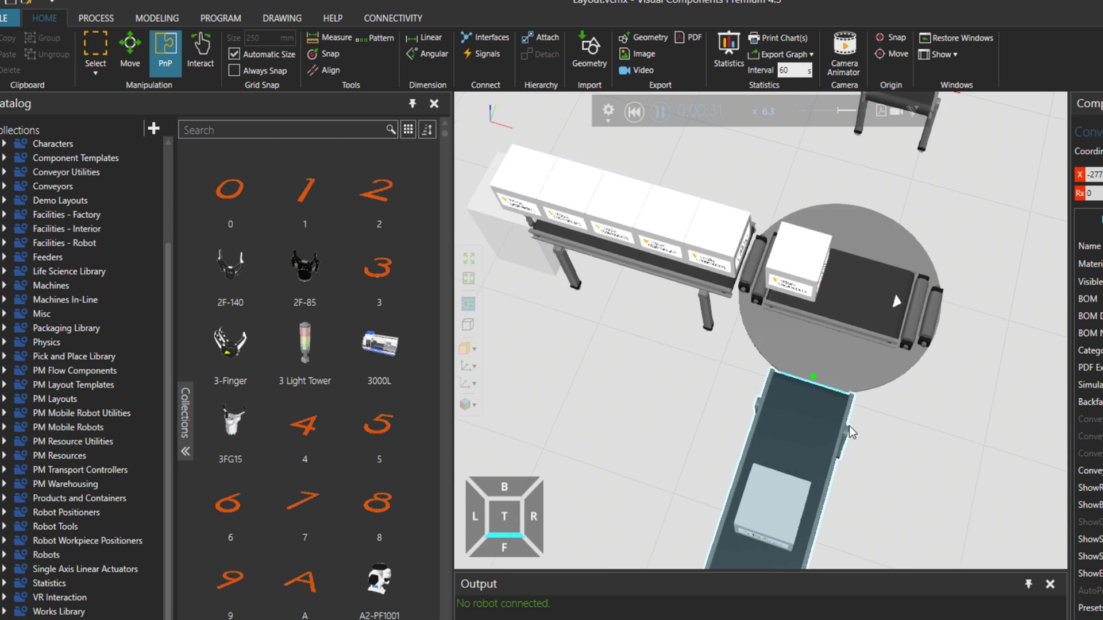
scroll(849, 427, "up", 2)
right_click_drag(849, 426, 857, 395)
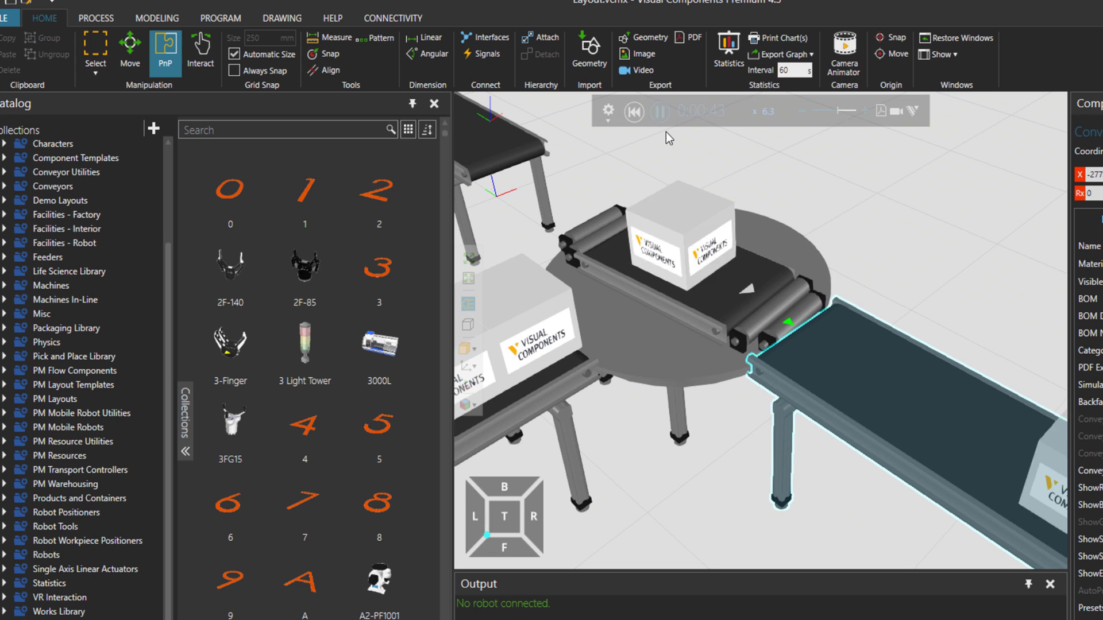
left_click(634, 111)
- Pull the front conveyor off the turntable with PnP, and place it freehand near the turntable's front edge with Move
left_click(170, 64)
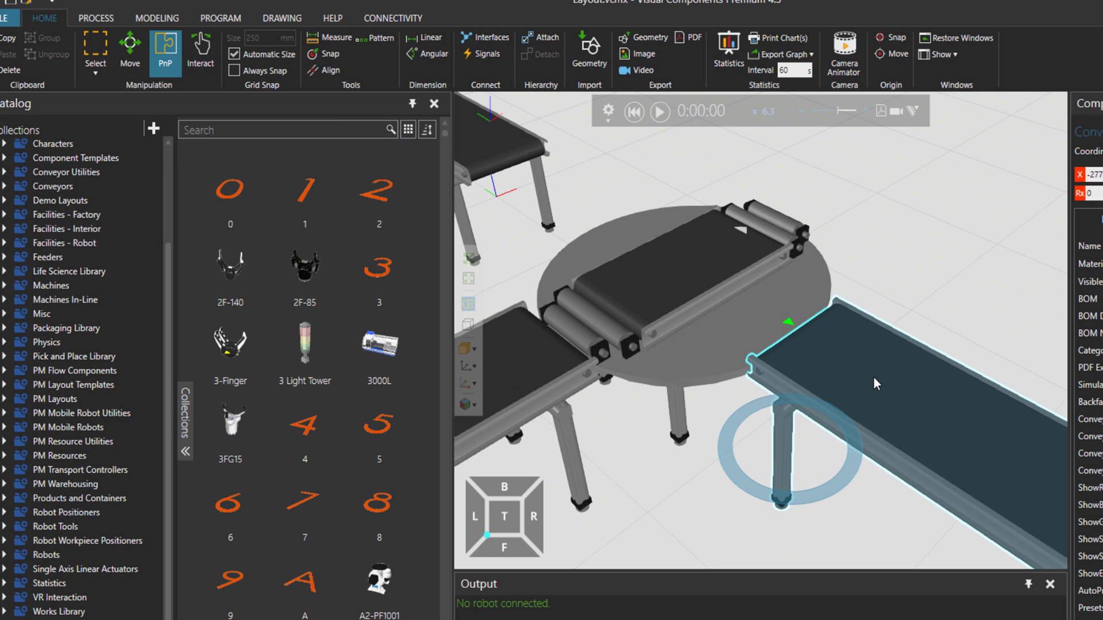
left_click_drag(873, 377, 911, 407)
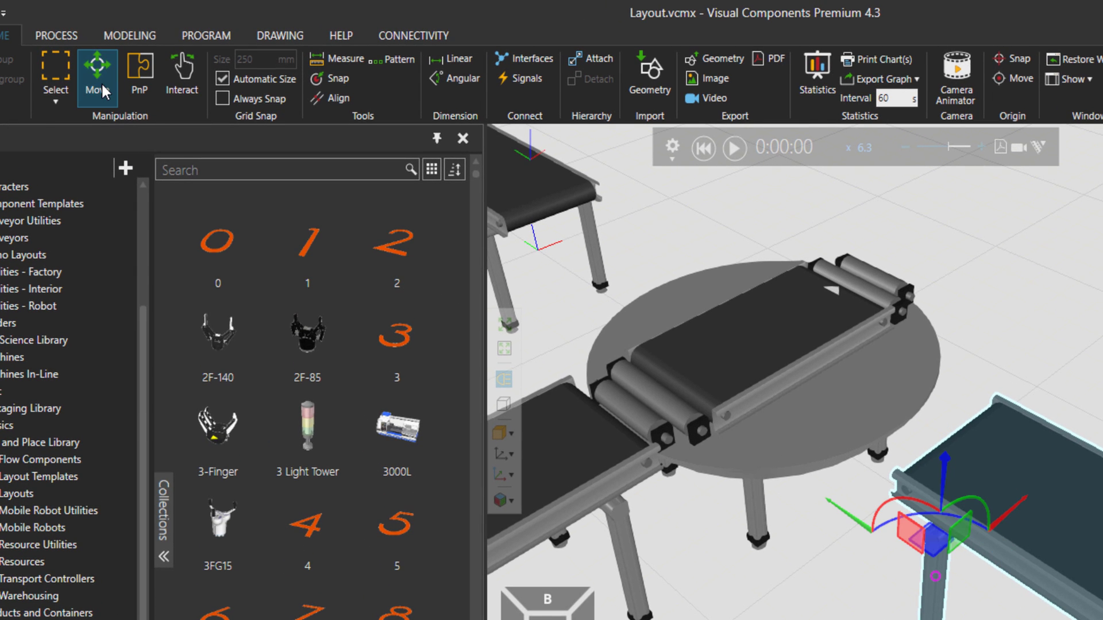
left_click(101, 81)
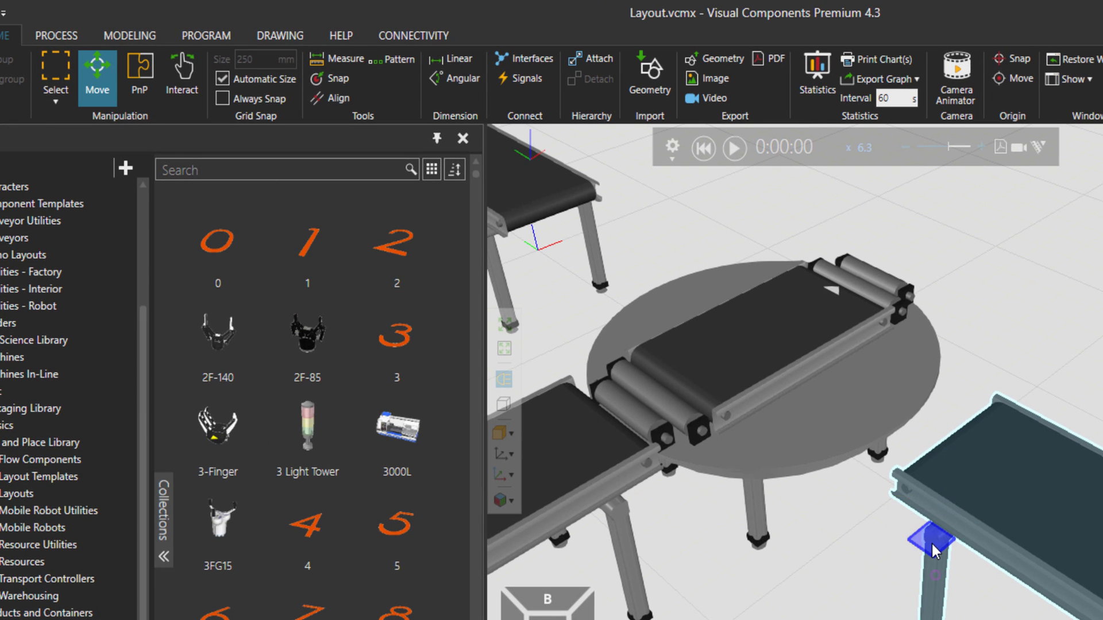
left_click_drag(932, 546, 887, 540)
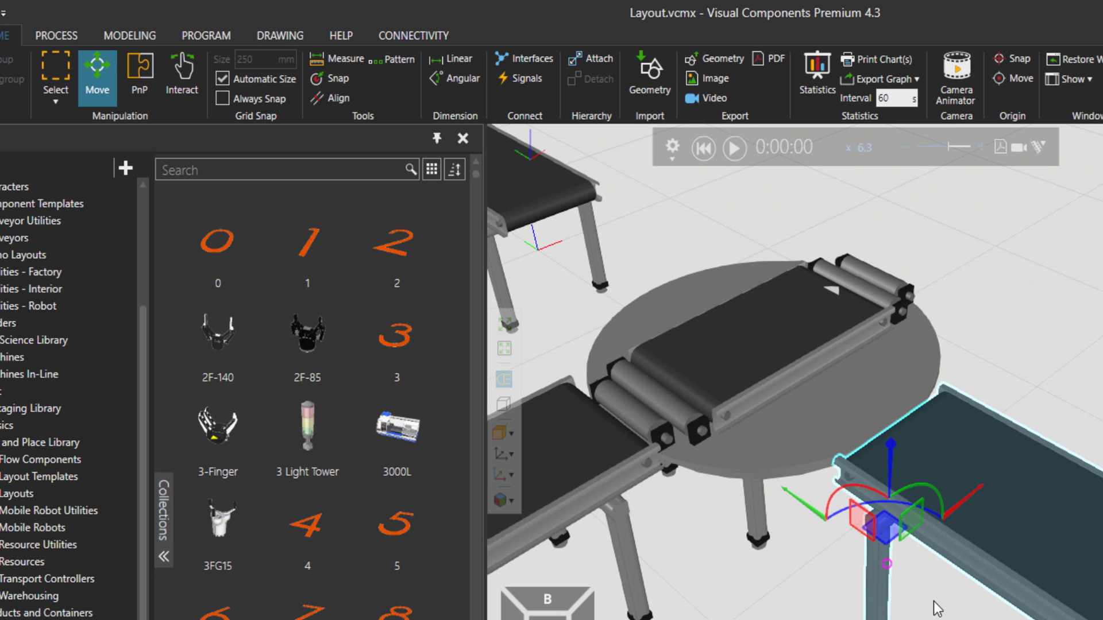
- Attach the front conveyor to the turntable as its parent node, and test it by running and resetting the simulation
left_click(583, 55)
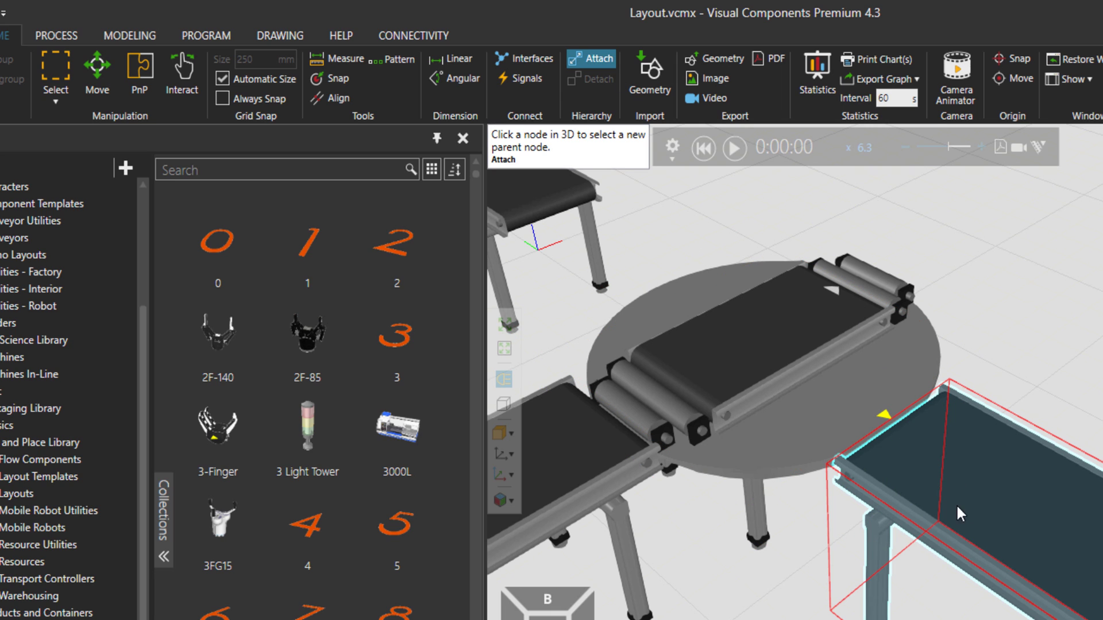
left_click(861, 411)
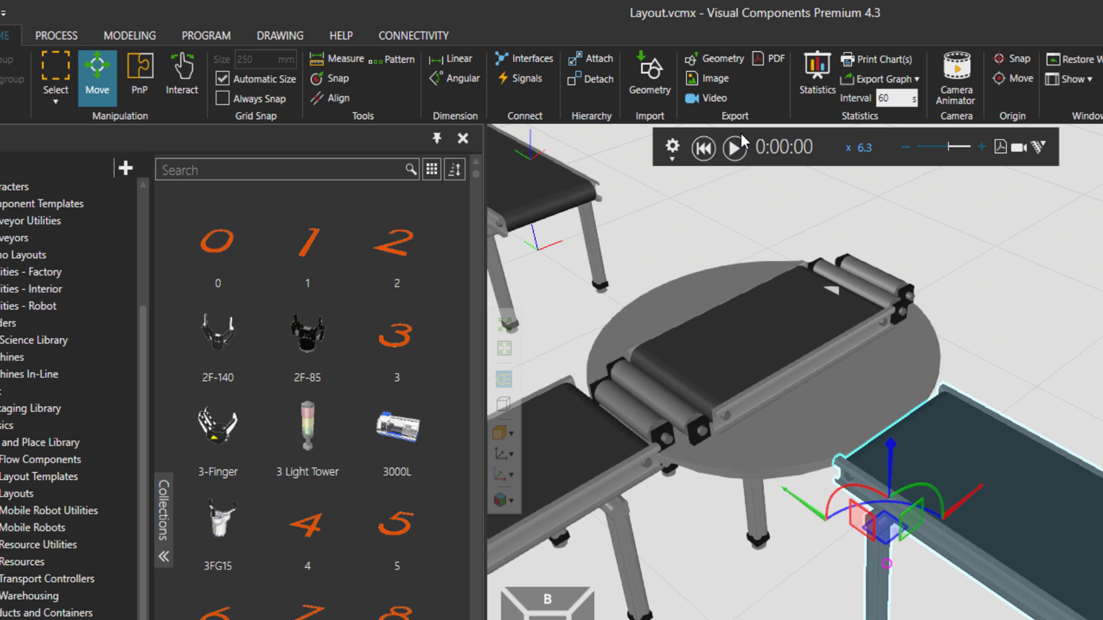
left_click(734, 149)
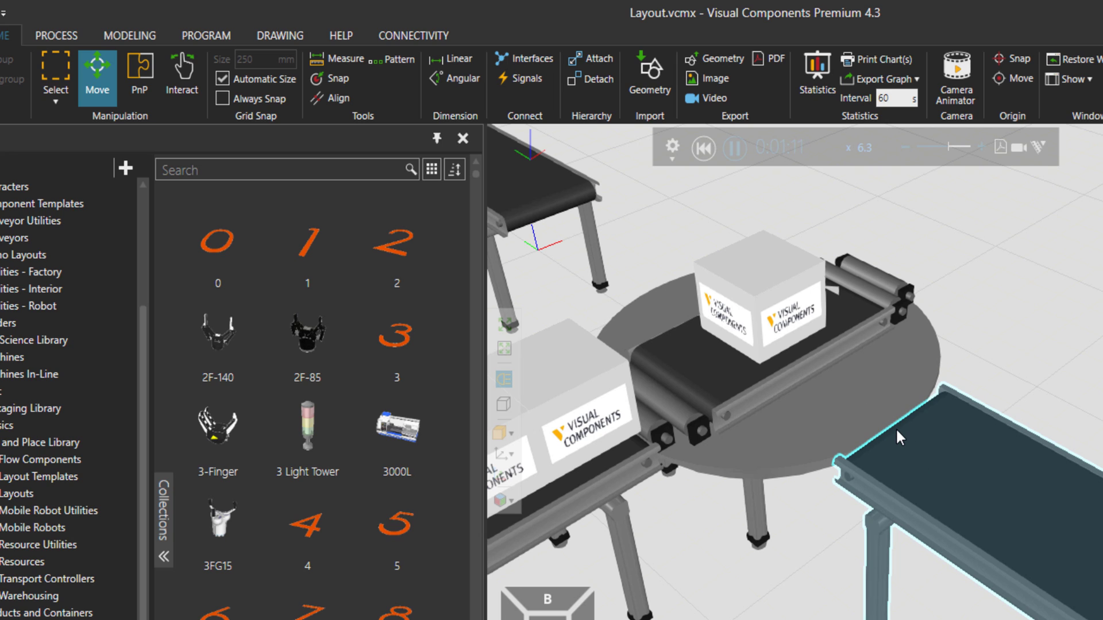
left_click(705, 149)
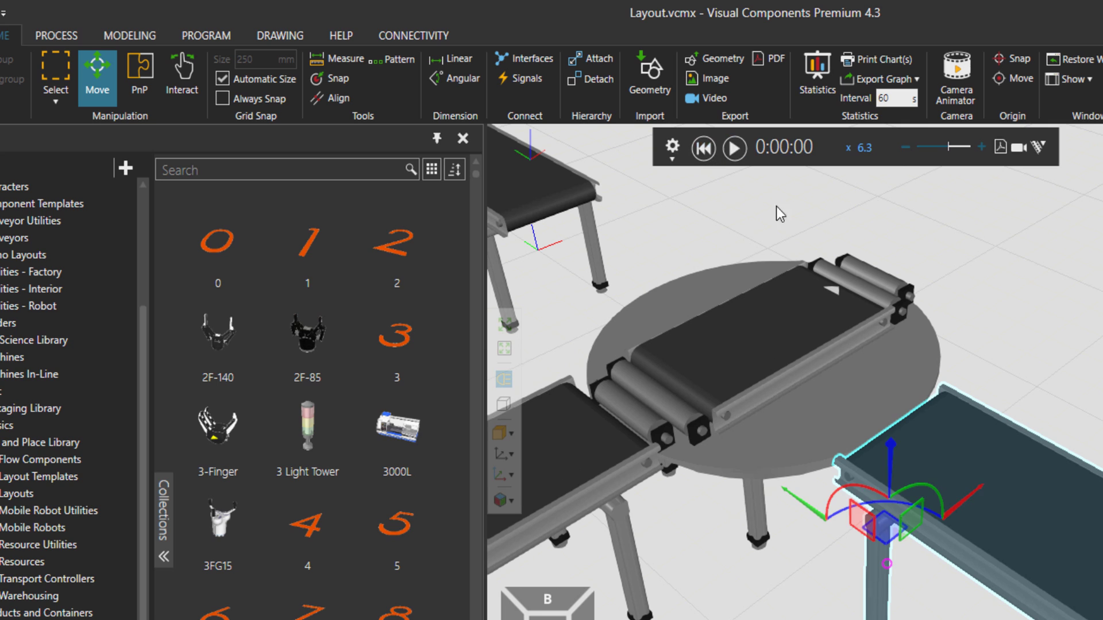
- Move the front conveyor away from the turntable and detach it from its parent node
left_click_drag(888, 520, 956, 553)
left_click(141, 78)
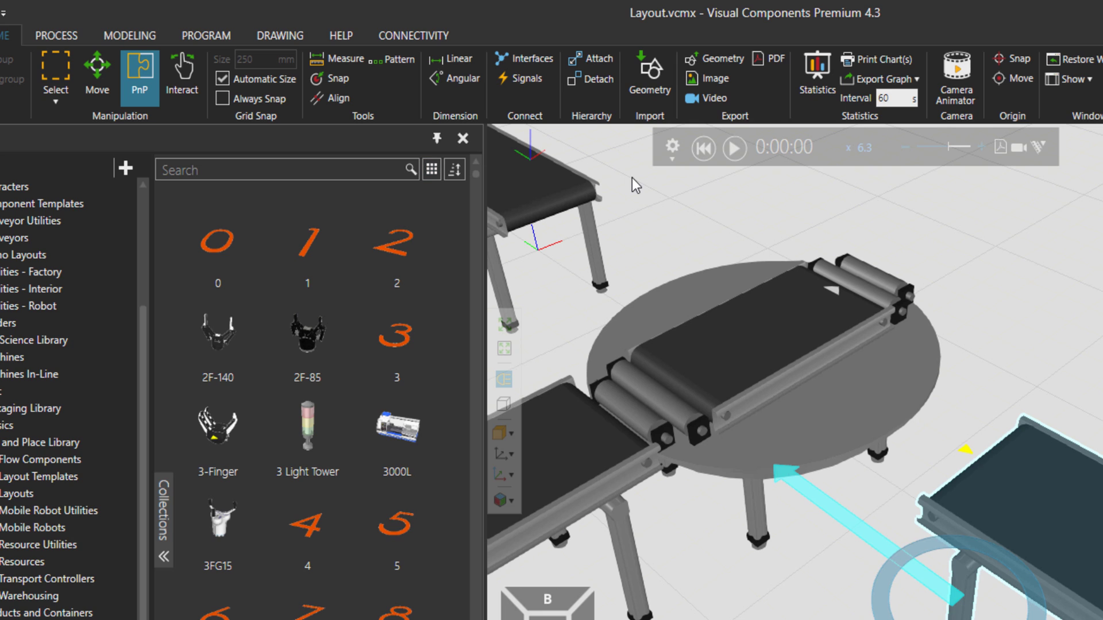
left_click(601, 79)
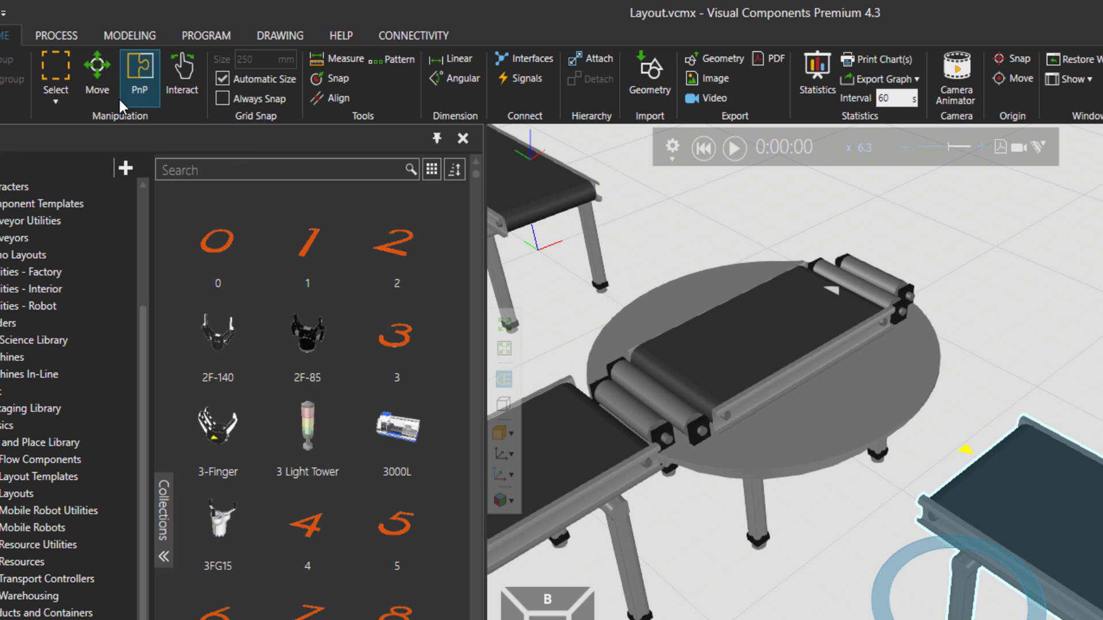
- Snap the conveyor onto the turntable's front interface with PnP, and check the flow by running and resetting the simulation
left_click_drag(1011, 504, 938, 461)
left_click(734, 149)
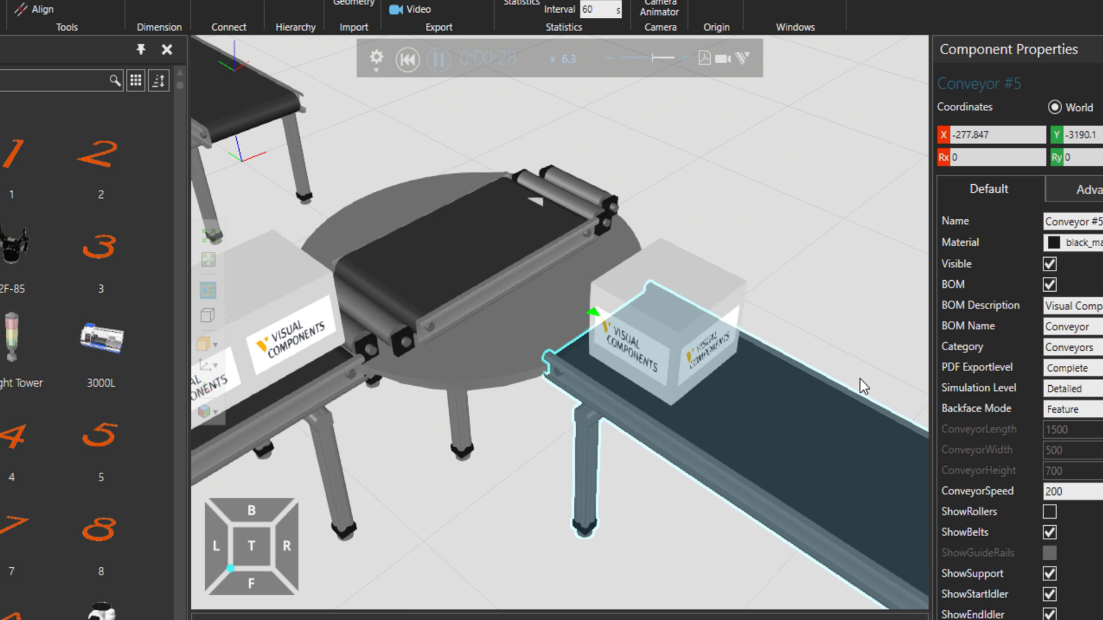
left_click(407, 59)
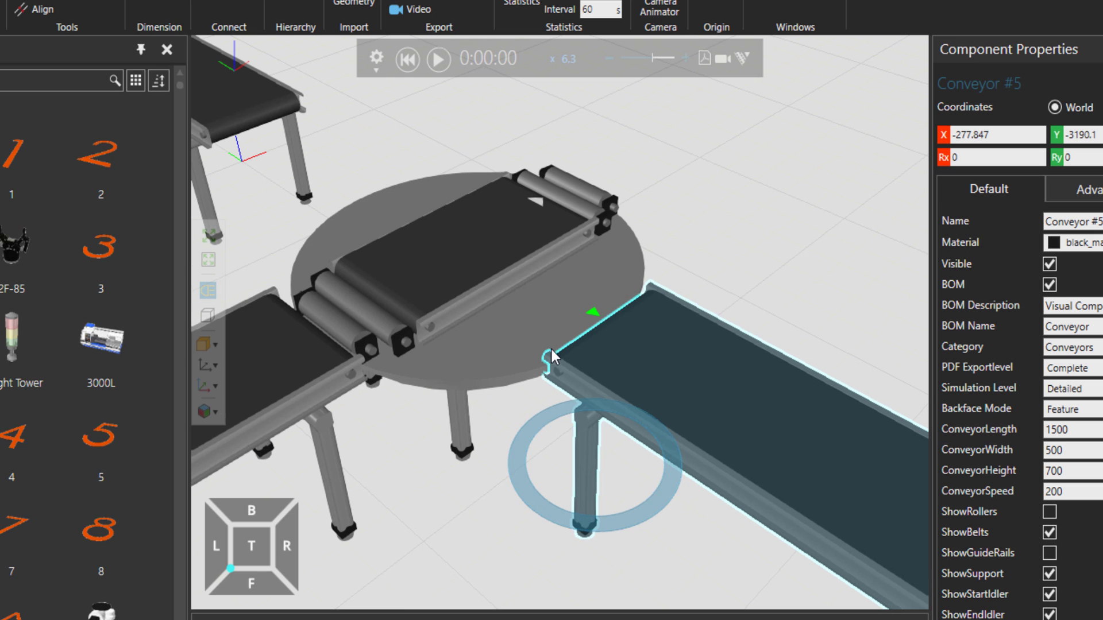
- Go to the robot components and snap the articulated robot onto the robot controller pedestal with PnP
scroll(550, 348, "down", 3)
right_click_drag(550, 380, 527, 471)
scroll(529, 495, "down", 4)
right_click_drag(597, 416, 610, 378)
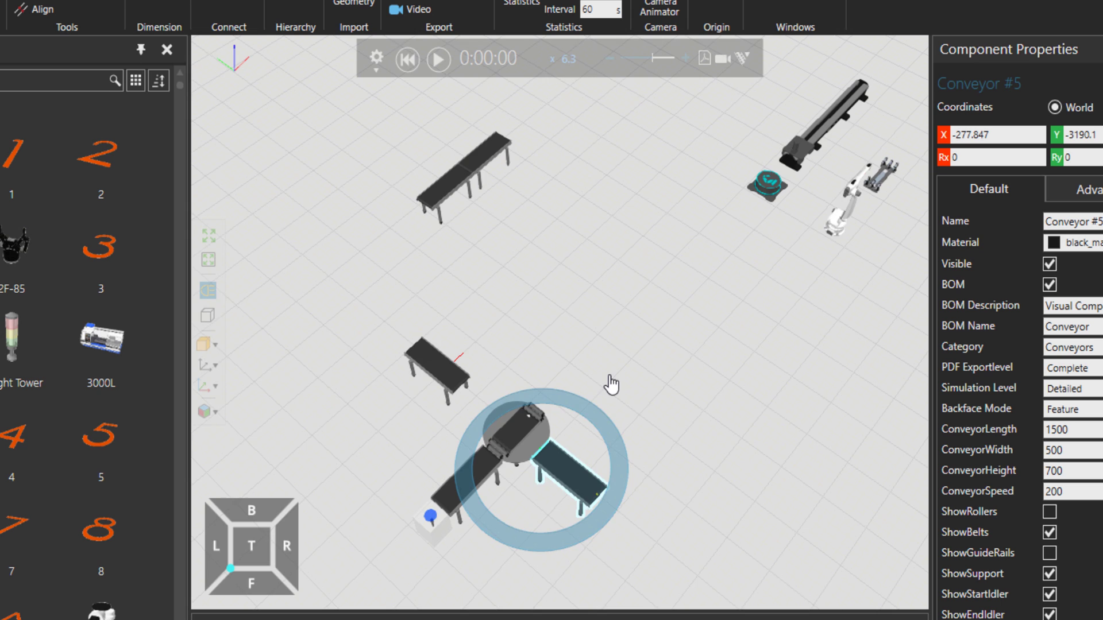
scroll(777, 219, "up", 10)
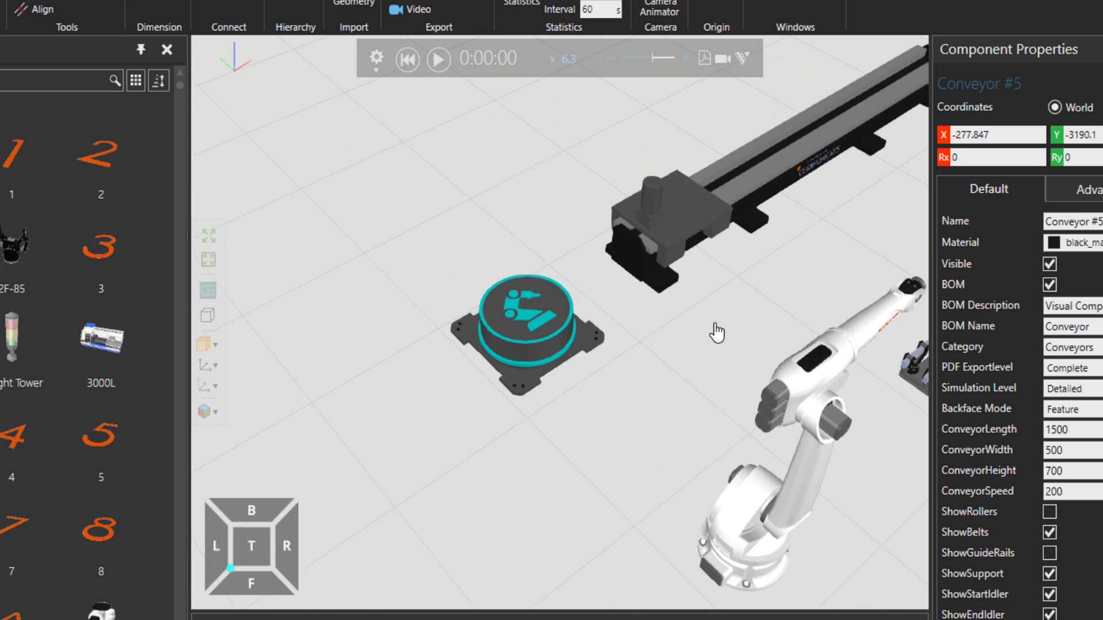
right_click_drag(715, 325, 587, 323, "ctrl")
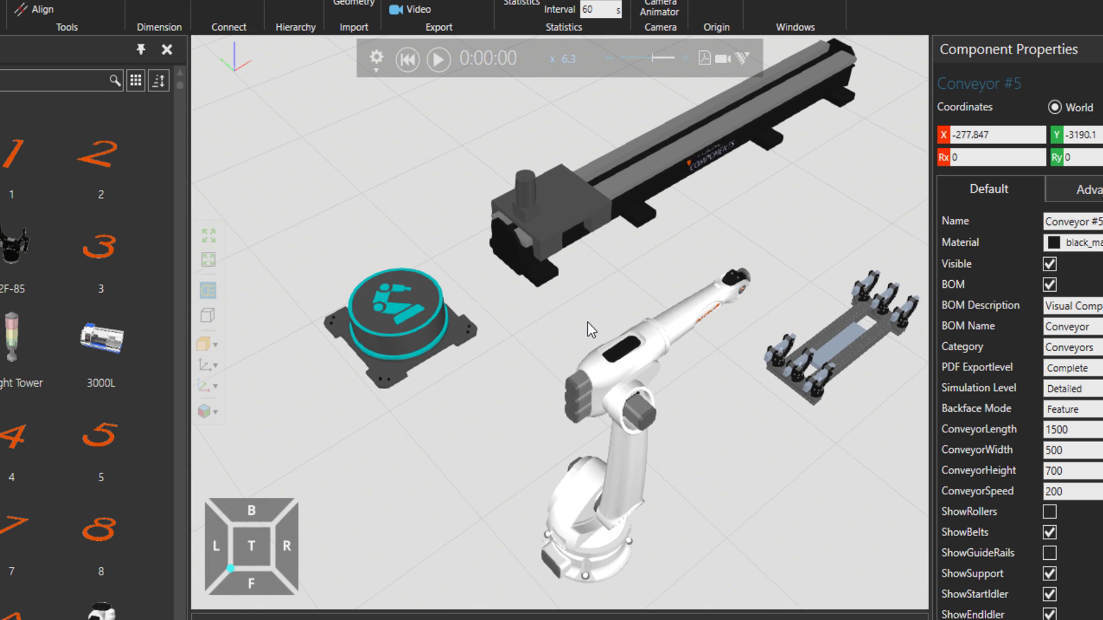
left_click(435, 327)
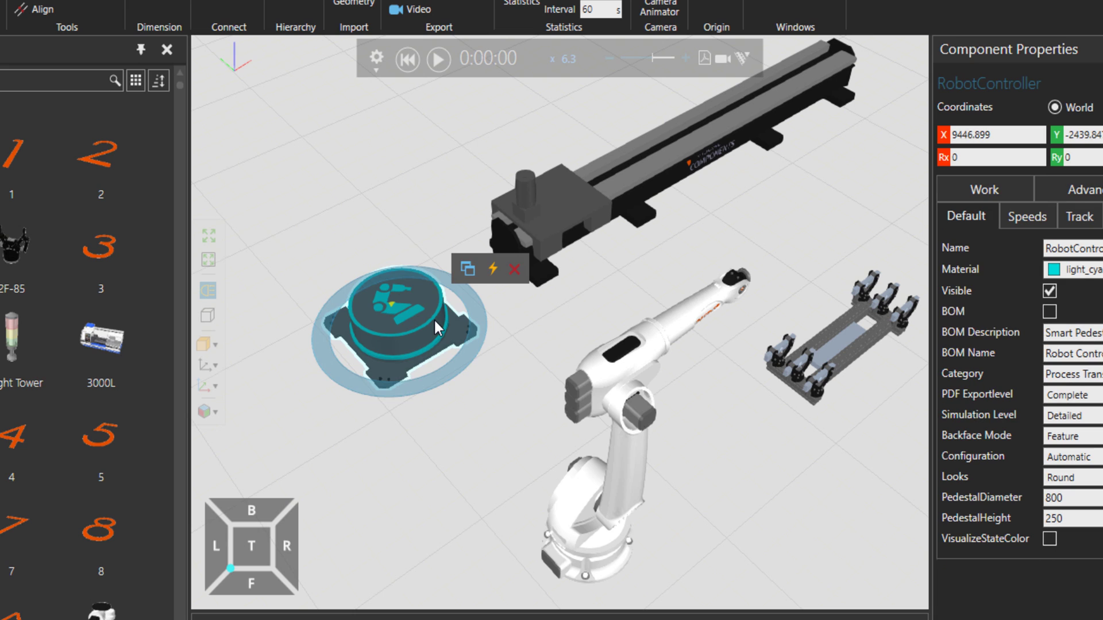
left_click(602, 496)
left_click_drag(591, 512, 426, 339)
- Move the robot controller pedestal together with its connected robot to a new spot on the floor
left_click(409, 332)
scroll(407, 339, "up", 3)
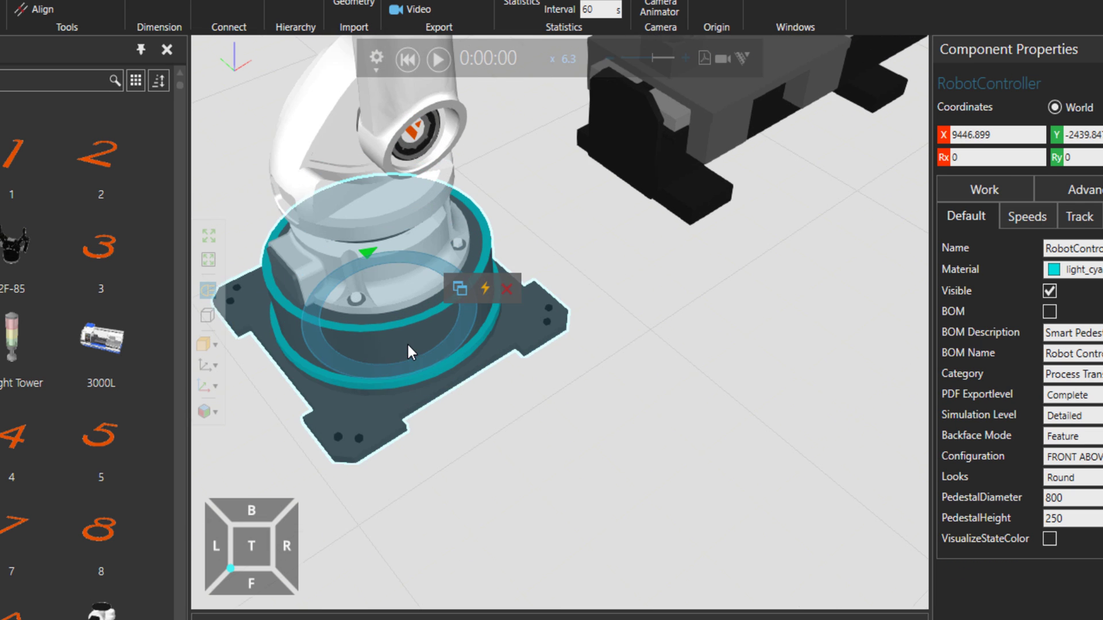
left_click_drag(408, 323, 447, 417)
- Pull the articulated robot off the controller pedestal and set it on the floor beside it
left_click(453, 276)
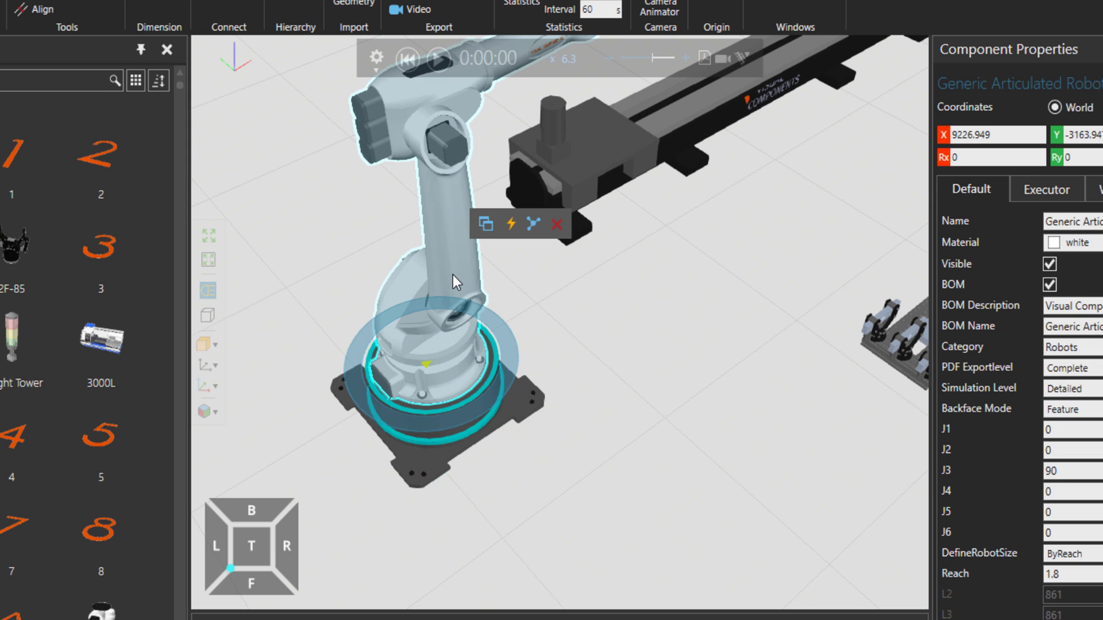
left_click_drag(445, 277, 607, 401)
scroll(608, 401, "down", 5)
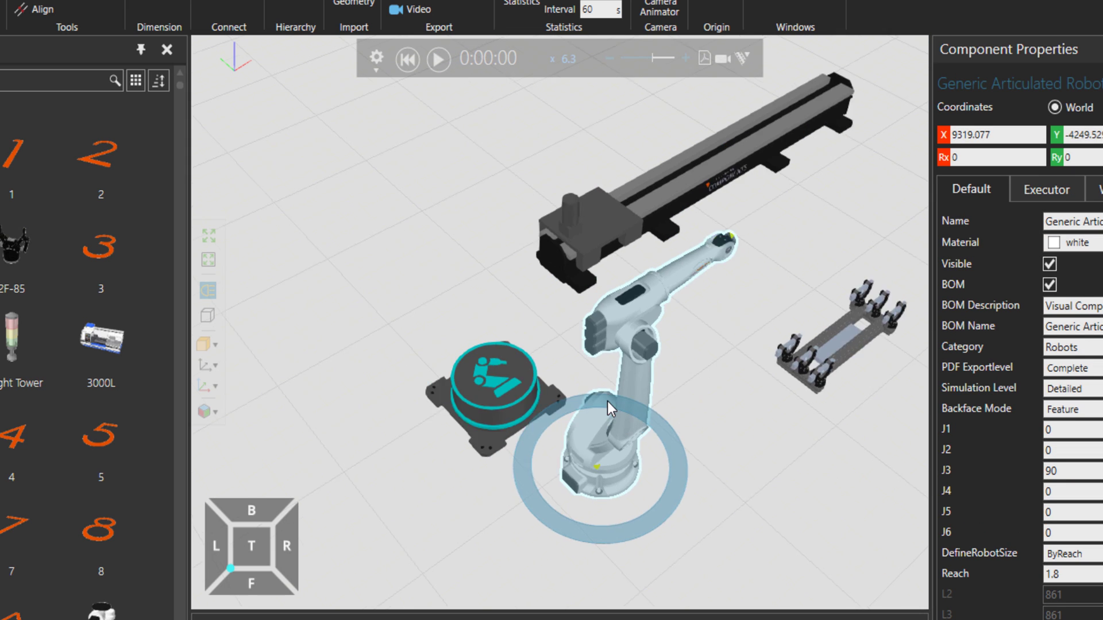
scroll(608, 402, "up", 5)
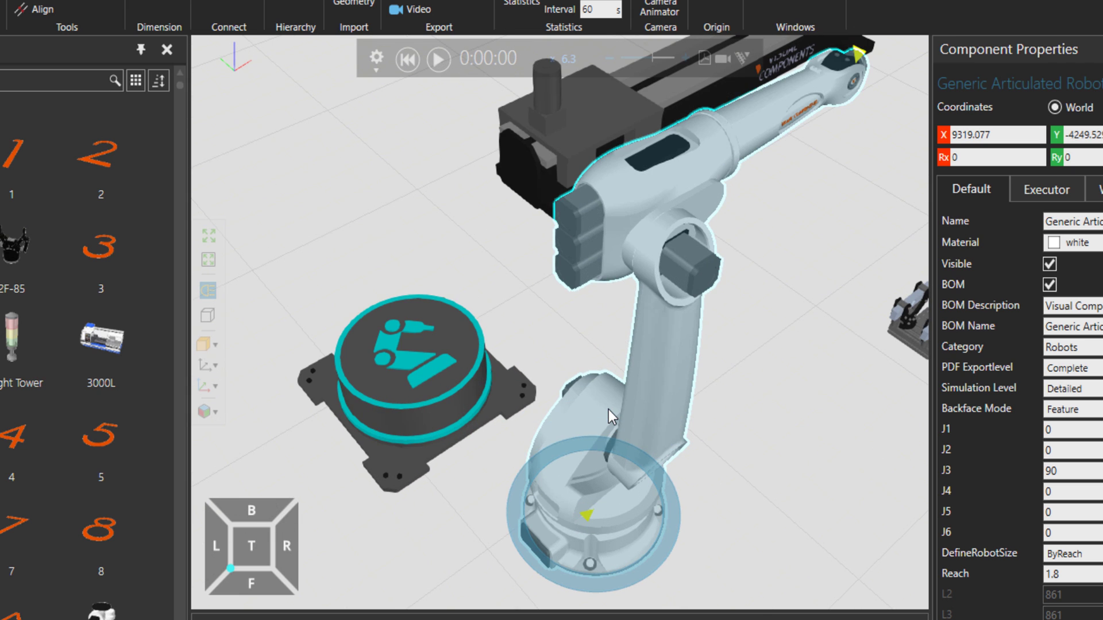
- Snap the articulated robot onto the carriage of the servo track
left_click_drag(606, 408, 648, 258)
scroll(512, 211, "down", 1)
scroll(512, 212, "down", 1)
middle_click_drag(511, 247, 498, 376)
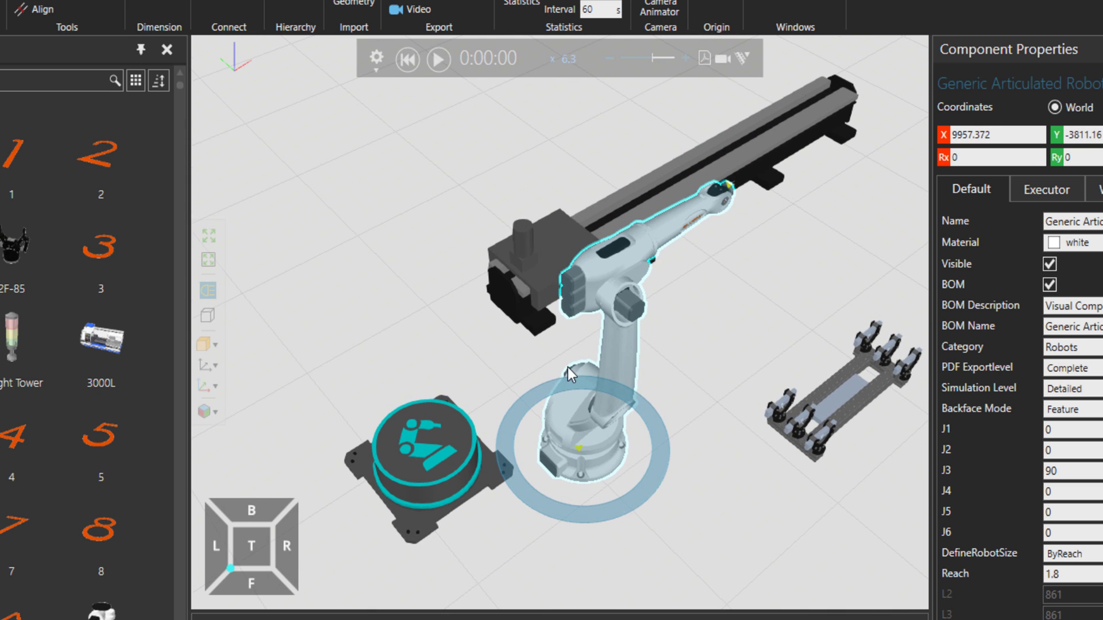
left_click_drag(576, 415, 582, 288)
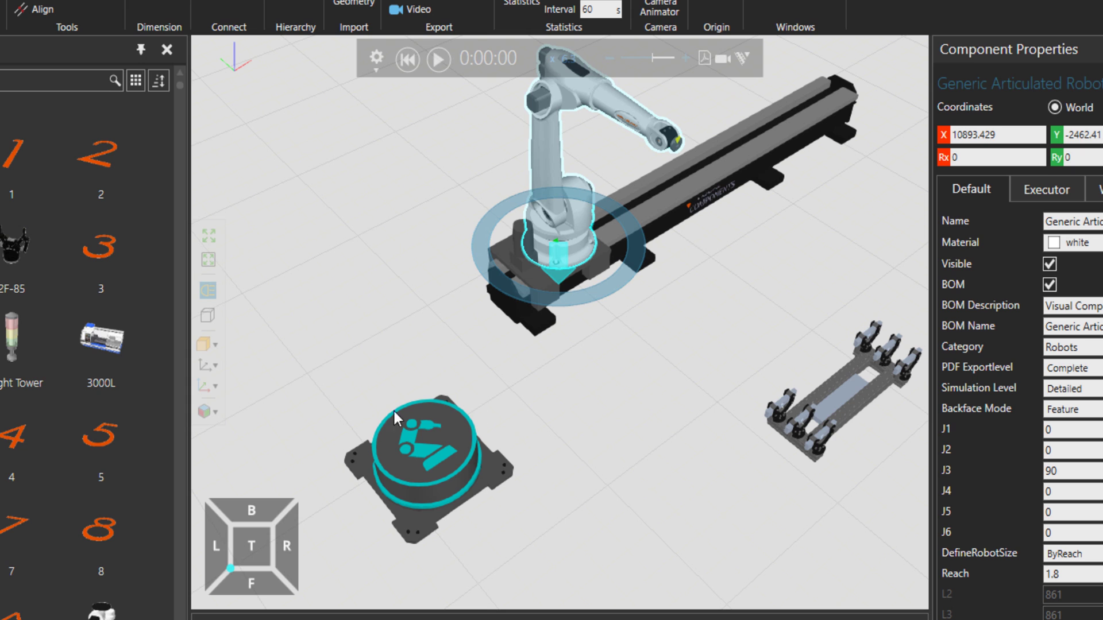
- Connect the servo track, with the robot mounted on it, to the robot controller
left_click(671, 201)
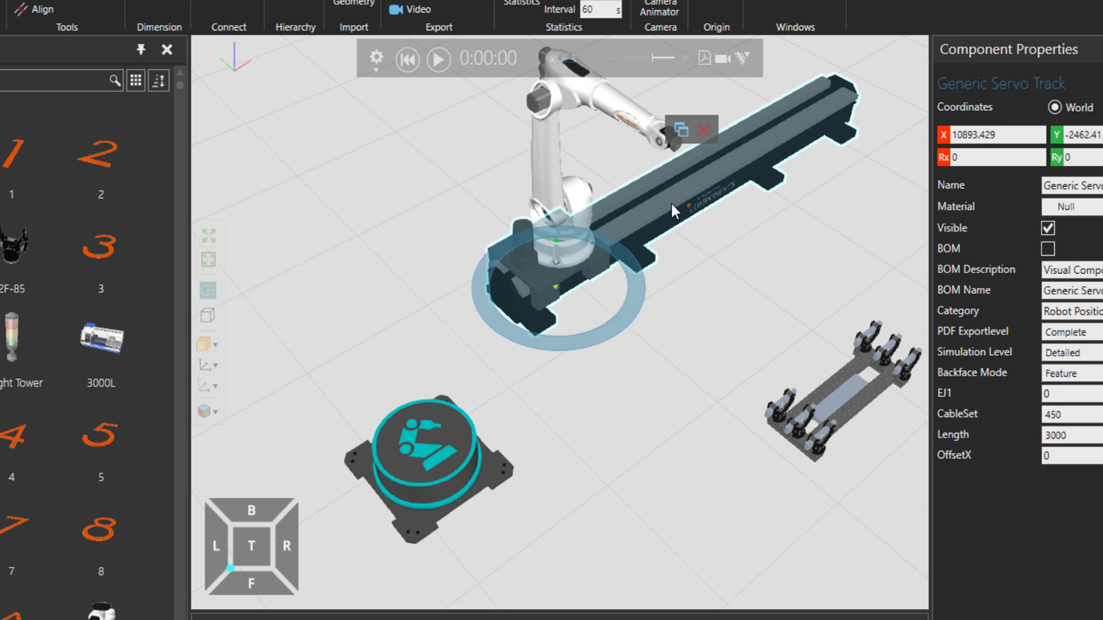
left_click_drag(670, 201, 628, 433)
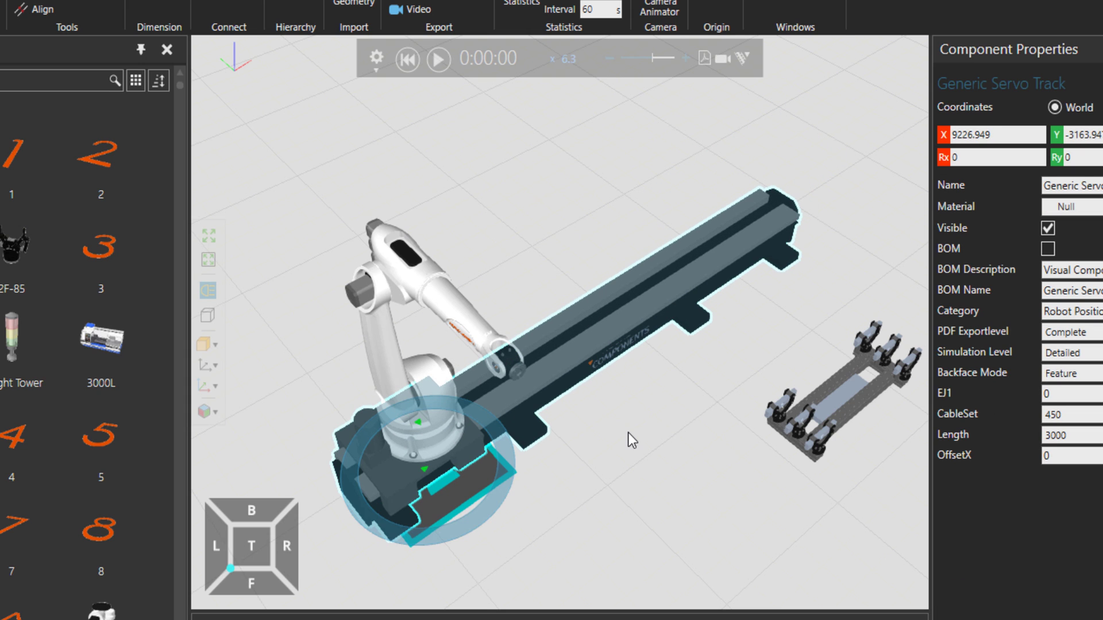
scroll(434, 491, "up", 5)
scroll(471, 498, "down", 5)
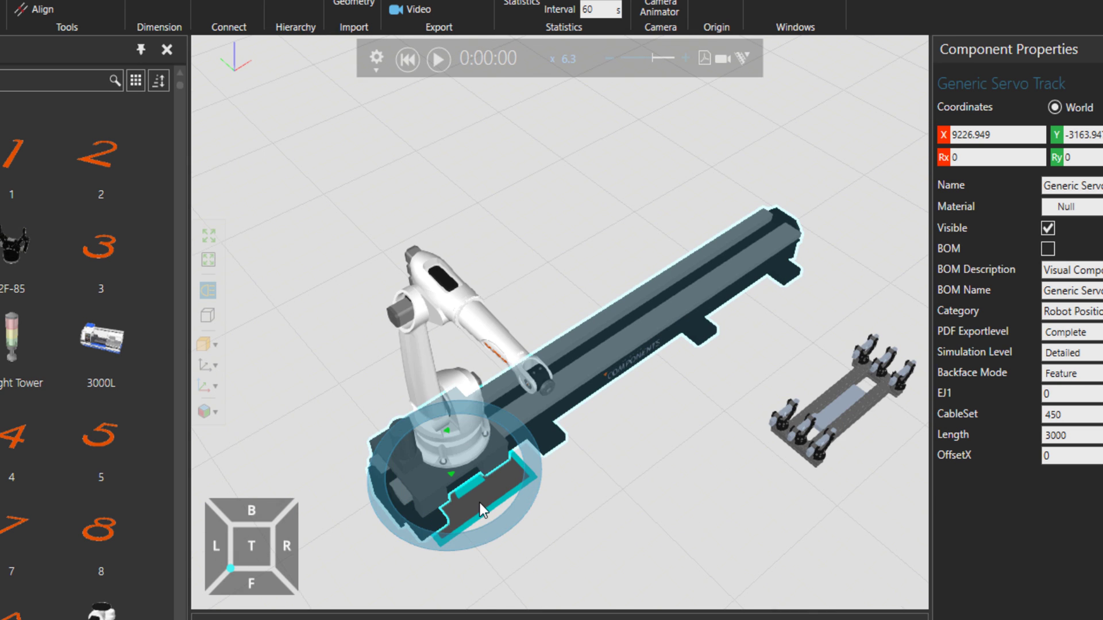
- Snap the suction cup / mechanical gripper onto the robot's arm flange and inspect the mounted tool
left_click_drag(481, 502, 540, 428)
left_click_drag(818, 457, 609, 309)
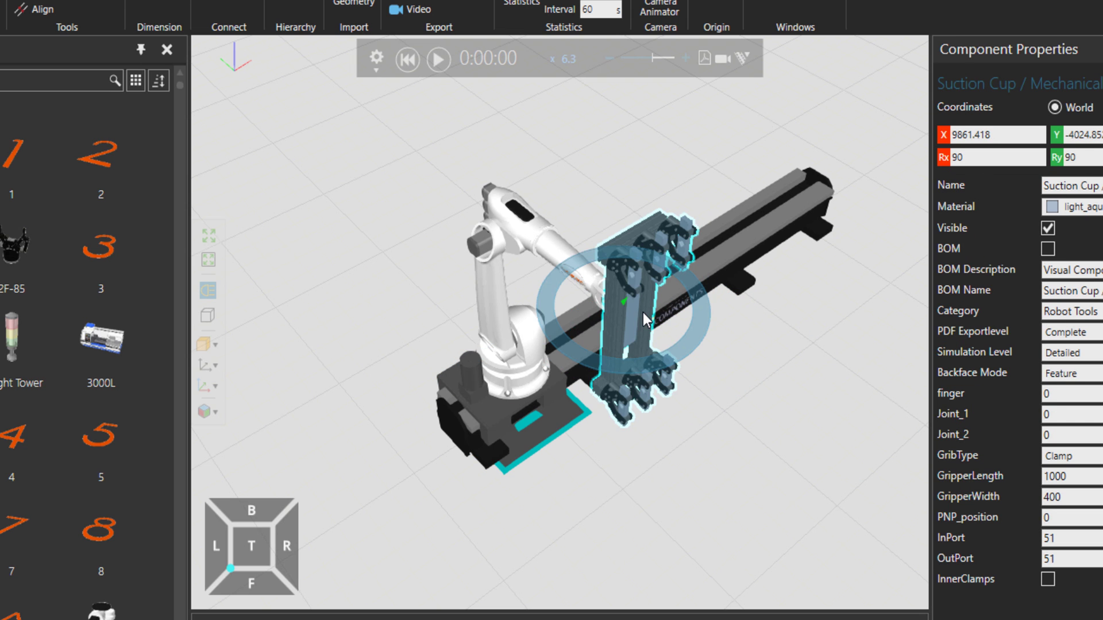
scroll(643, 312, "up", 3)
right_click_drag(709, 394, 707, 446)
scroll(689, 471, "down", 3)
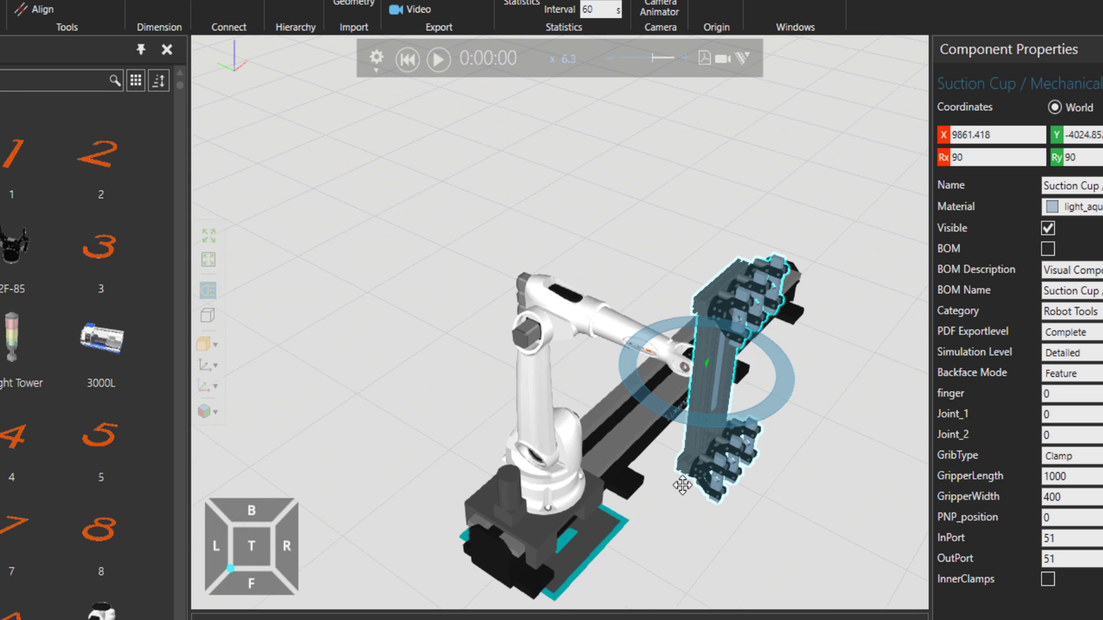
right_click_drag(682, 487, 678, 454)
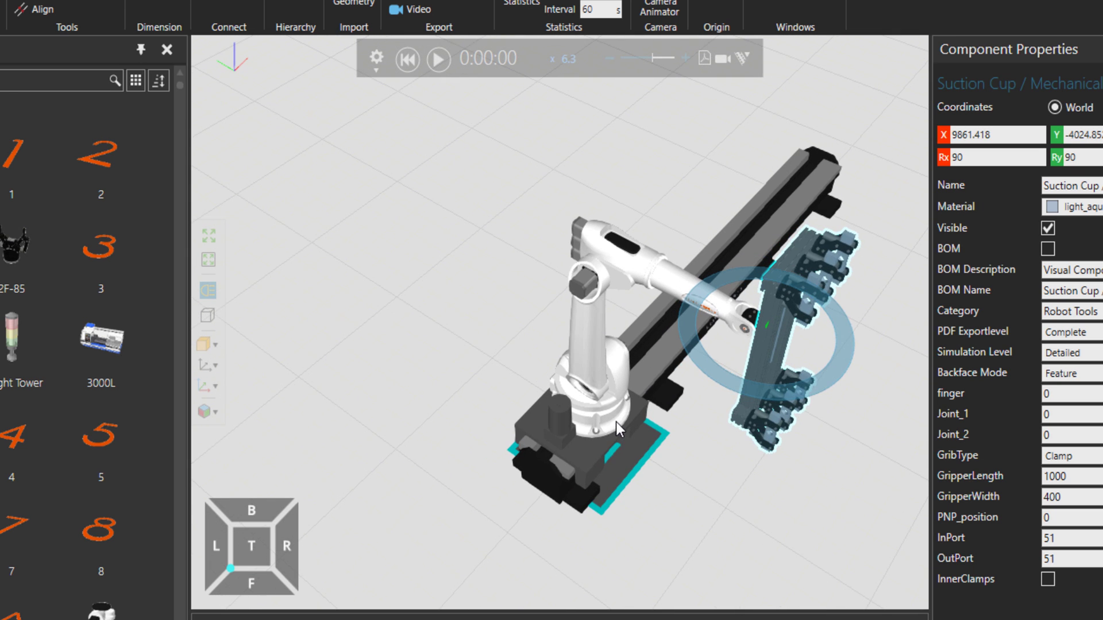
- Move the robot controller so that the connected track, robot and gripper shift with it
left_click(622, 461)
right_click_drag(629, 464, 581, 438)
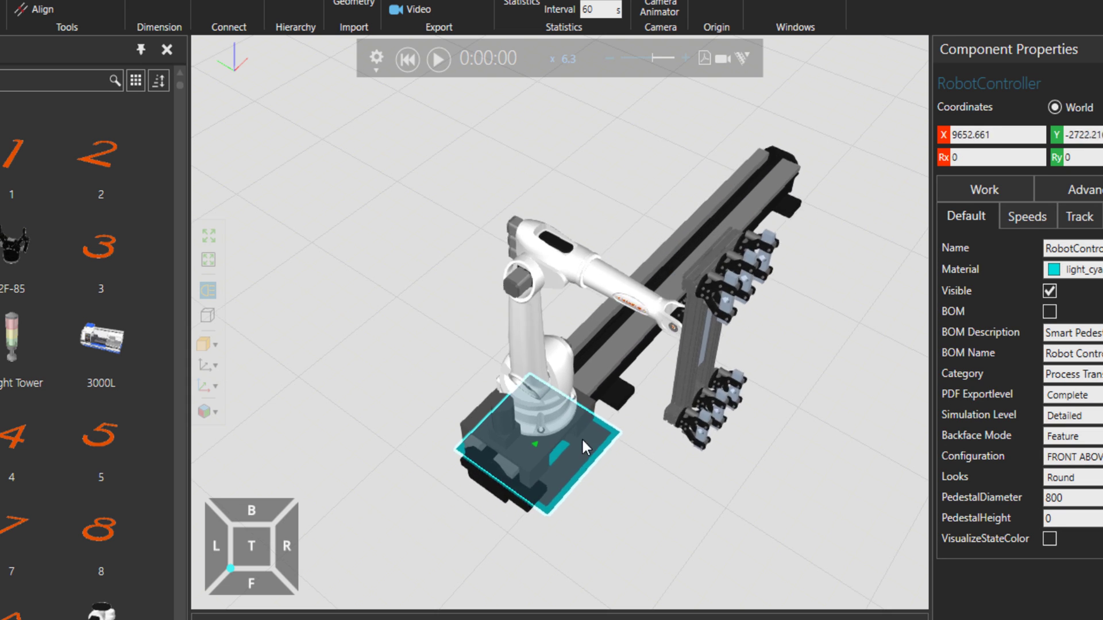
left_click_drag(581, 438, 534, 367)
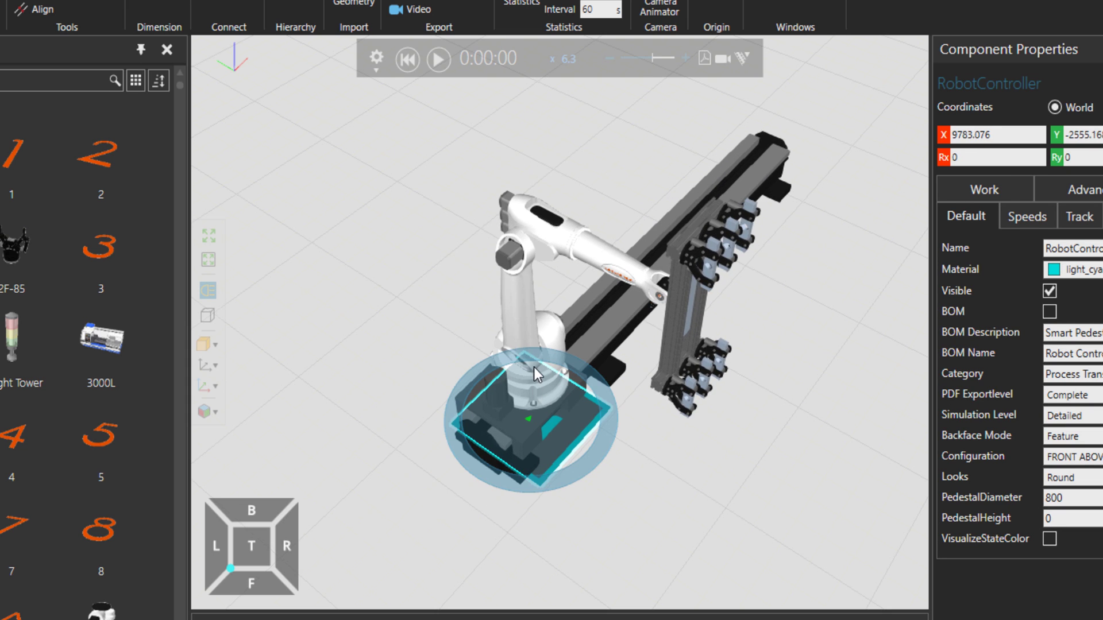
- Pull the robot with its gripper off the servo track, set it beside the track, and select the robot controller
left_click(533, 367)
left_click_drag(771, 412, 771, 412)
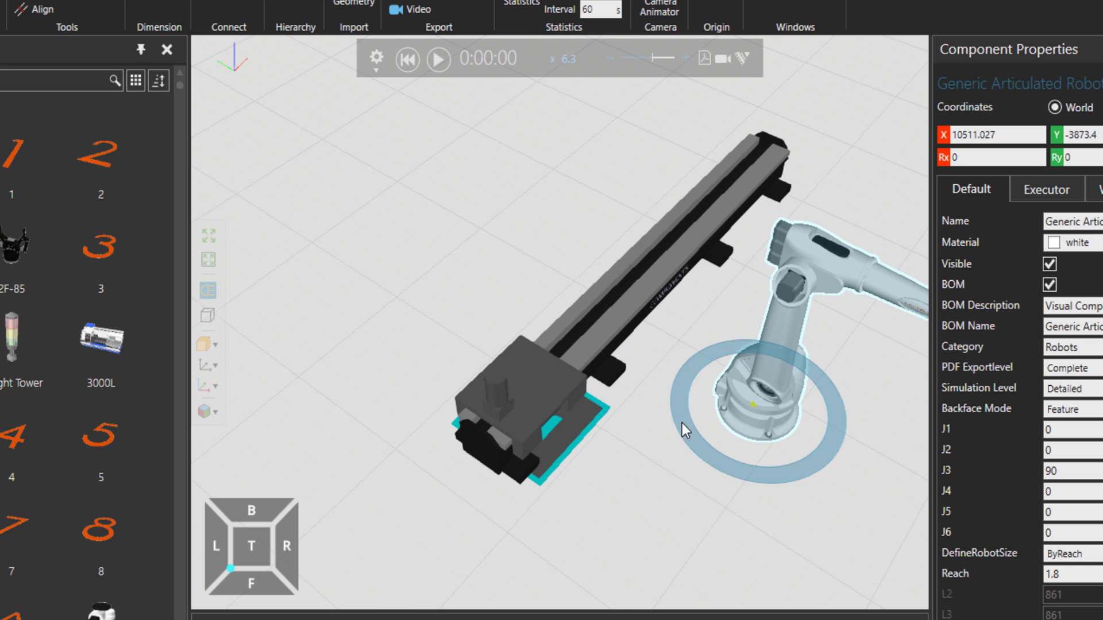
left_click(532, 390)
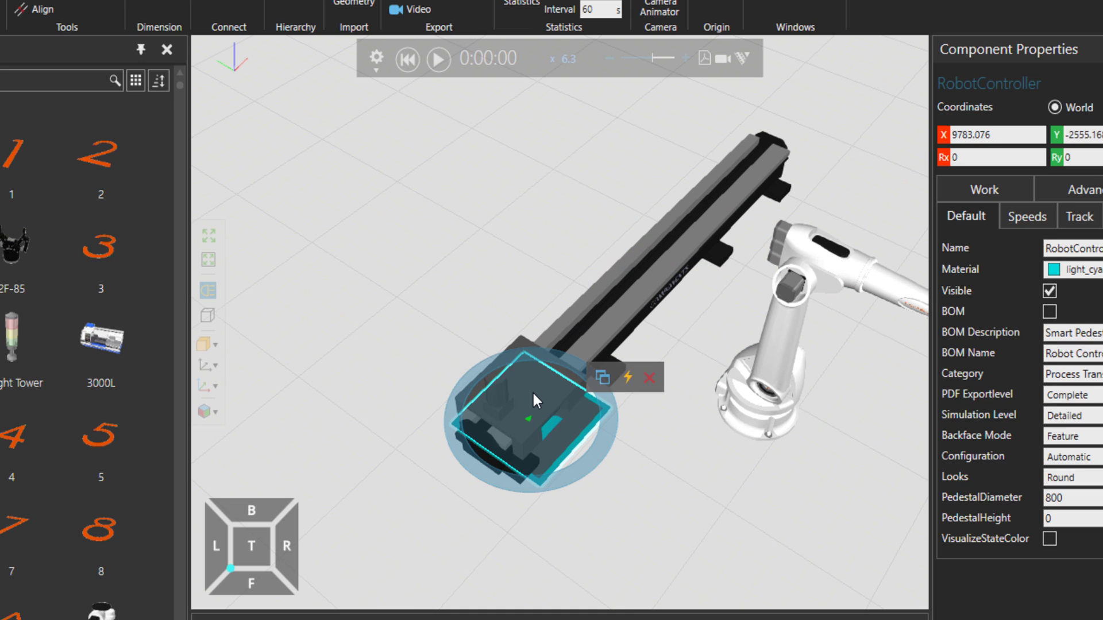
- Pull the servo track off the robot controller and connect the robot with its gripper directly to the controller
left_click(531, 391)
left_click_drag(529, 378, 480, 302)
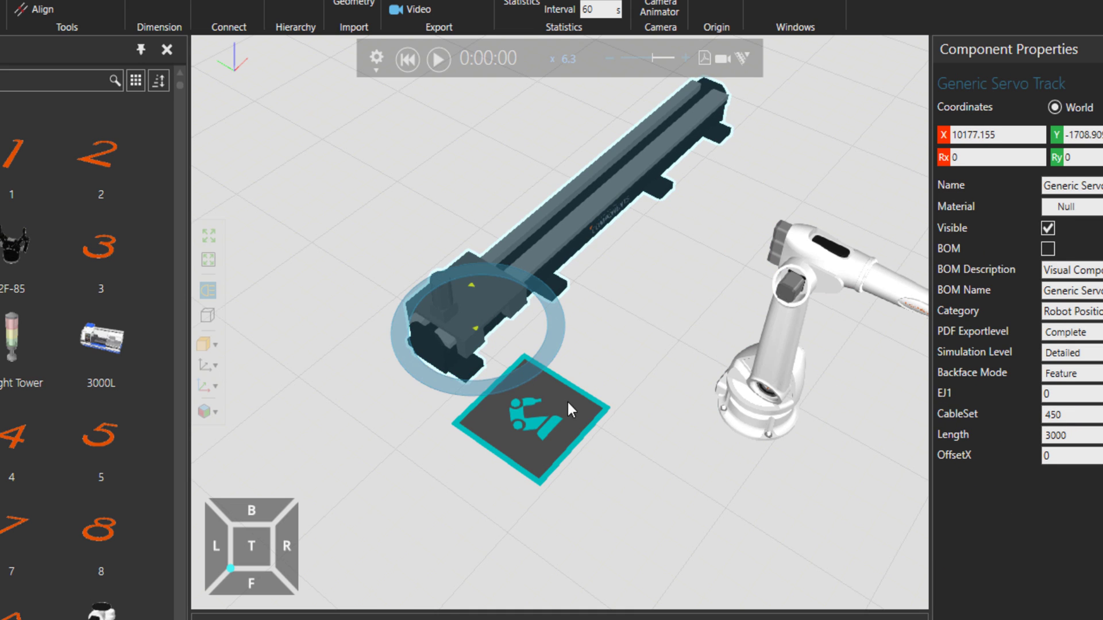
left_click(759, 394)
left_click_drag(759, 394, 539, 392)
left_click(562, 457)
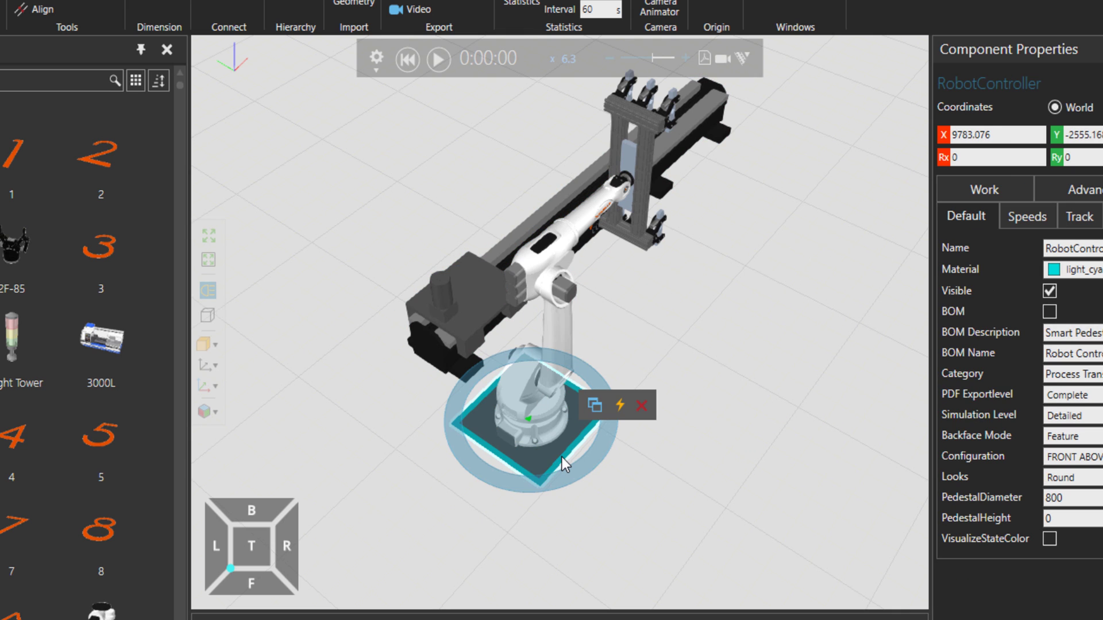
- Pull the robot off the controller, then reposition the servo track and the robot controller separately on the floor
left_click_drag(562, 457, 820, 383)
left_click(667, 446)
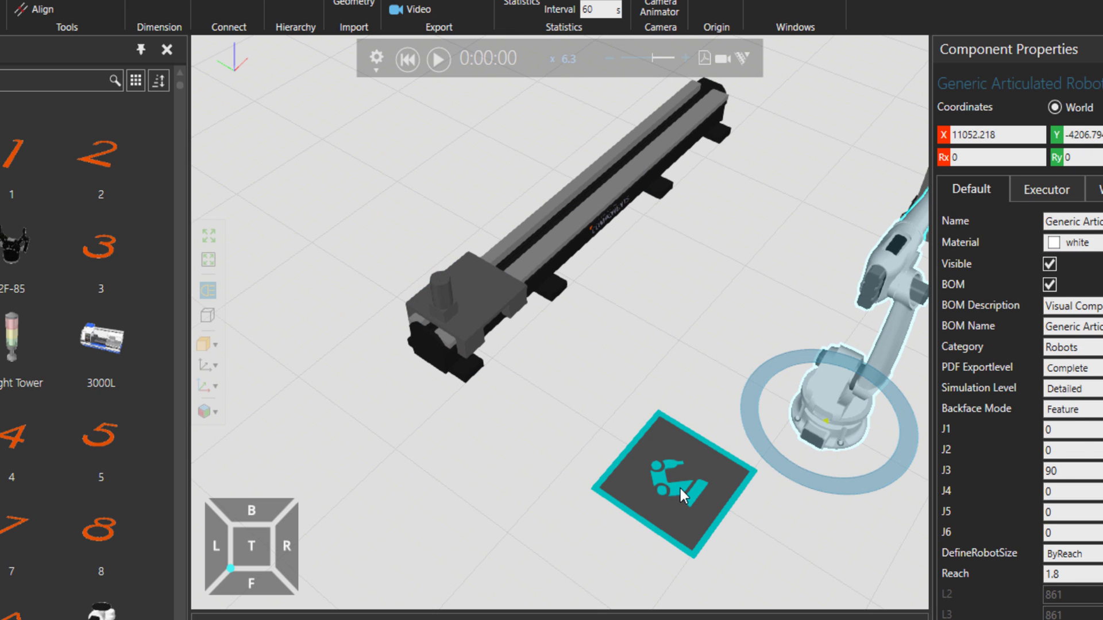
left_click(680, 488)
left_click_drag(680, 485, 462, 338)
left_click_drag(486, 292, 420, 231)
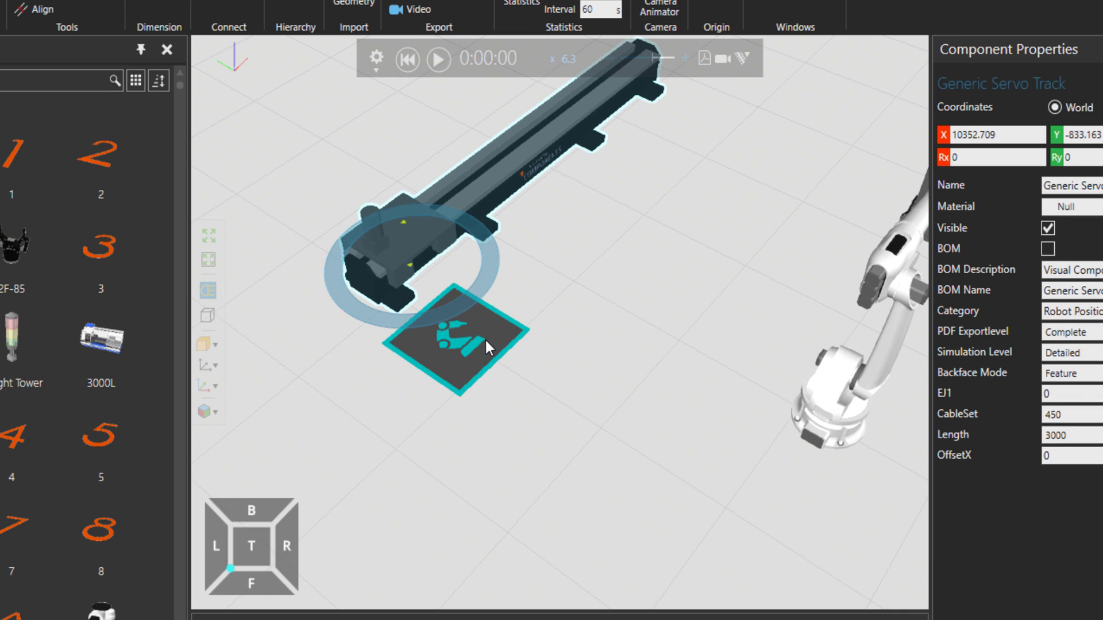
left_click(485, 338)
left_click_drag(498, 356, 574, 409)
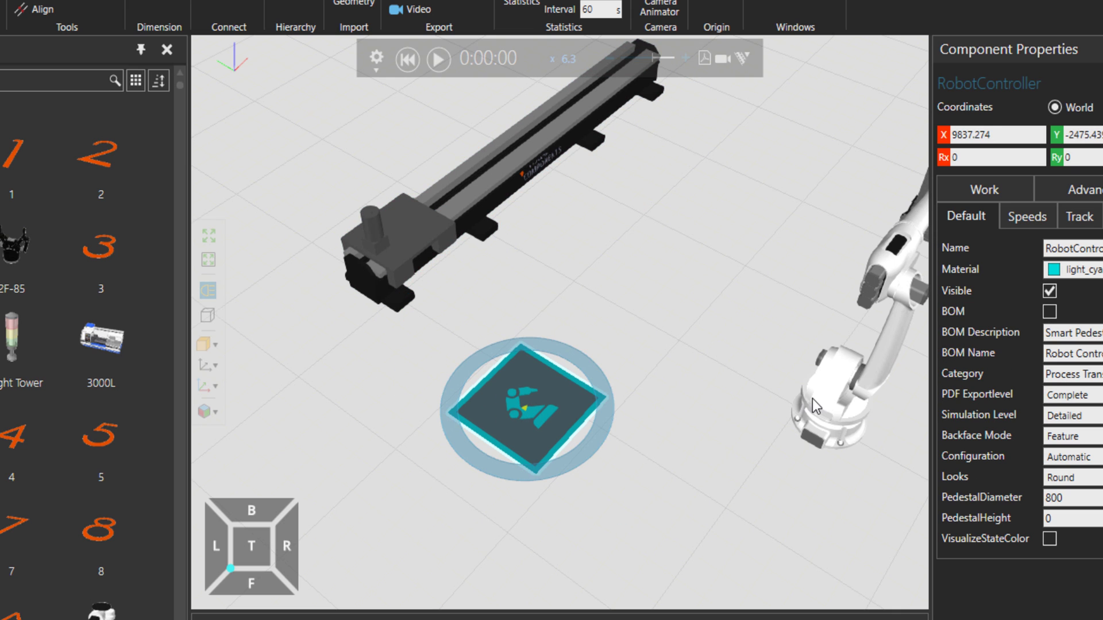
- Connect the servo track to the robot controller and mount the robot on the track's carriage
left_click_drag(434, 240, 605, 394)
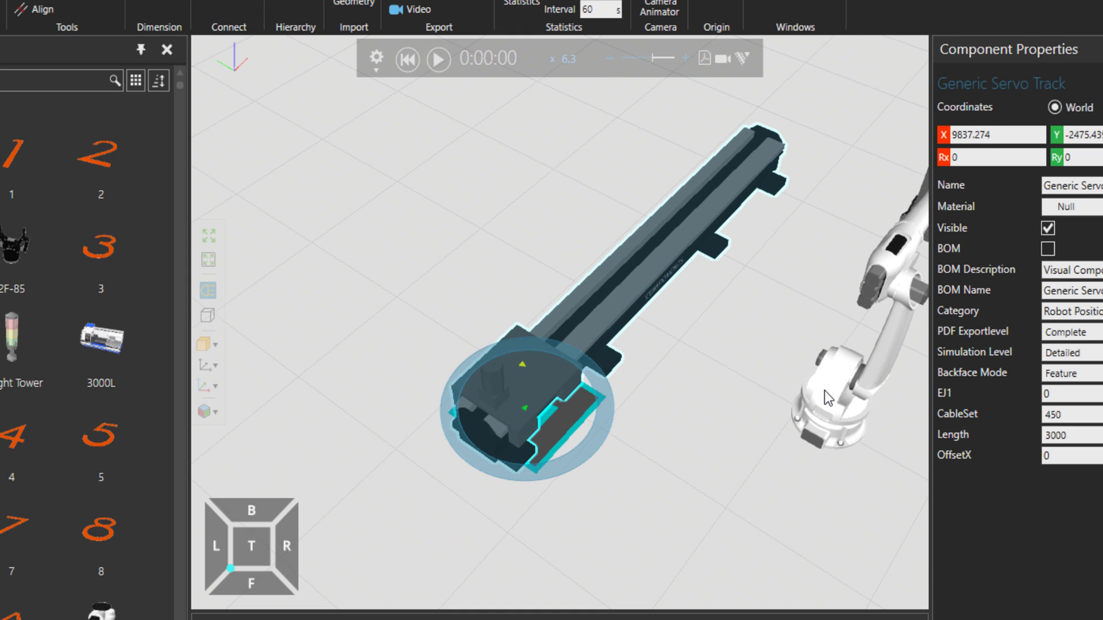
left_click(843, 405)
left_click_drag(843, 405, 542, 345)
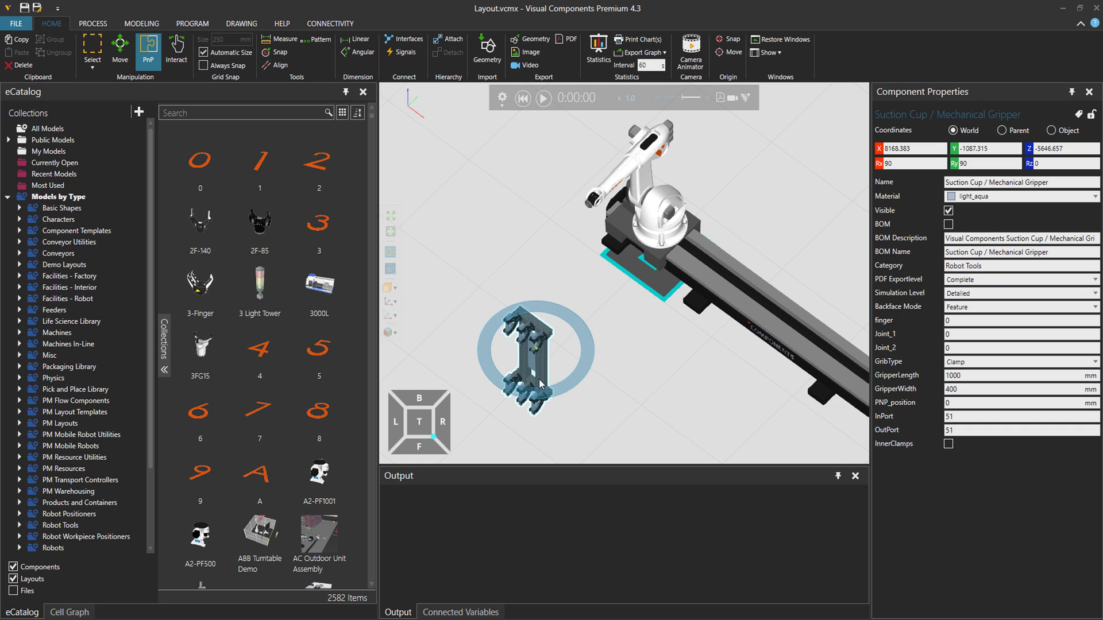
- Turn off the orthographic projection and snap the suction cup / mechanical gripper onto the robot's arm flange
left_click_drag(534, 359, 556, 353)
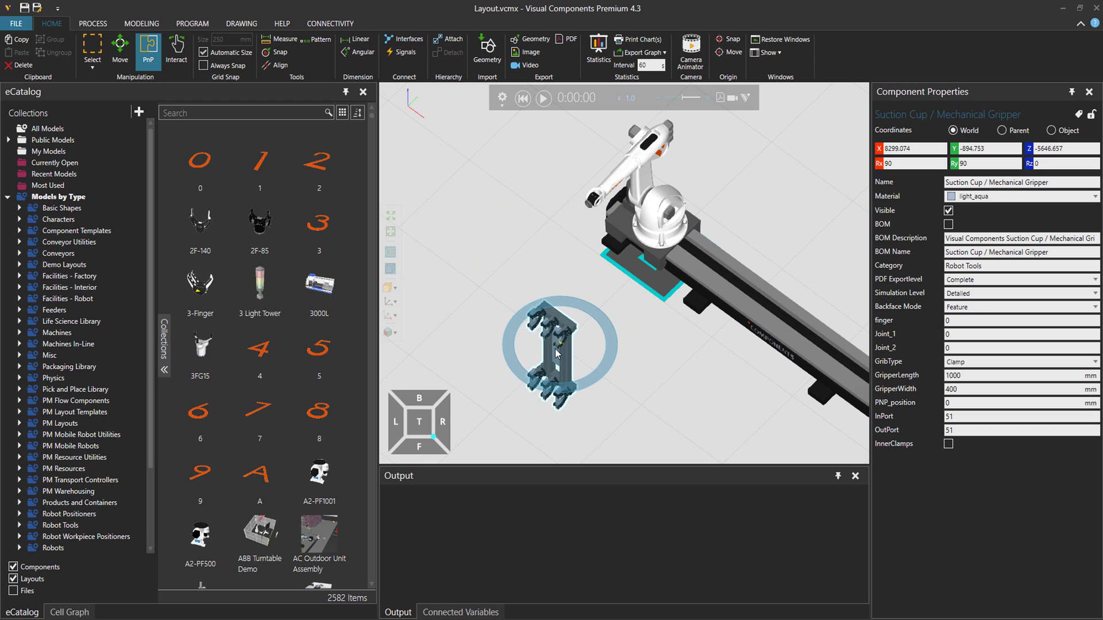
left_click(391, 271)
right_click_drag(628, 303, 672, 362)
scroll(678, 360, "down", 3)
left_click_drag(669, 340, 712, 322)
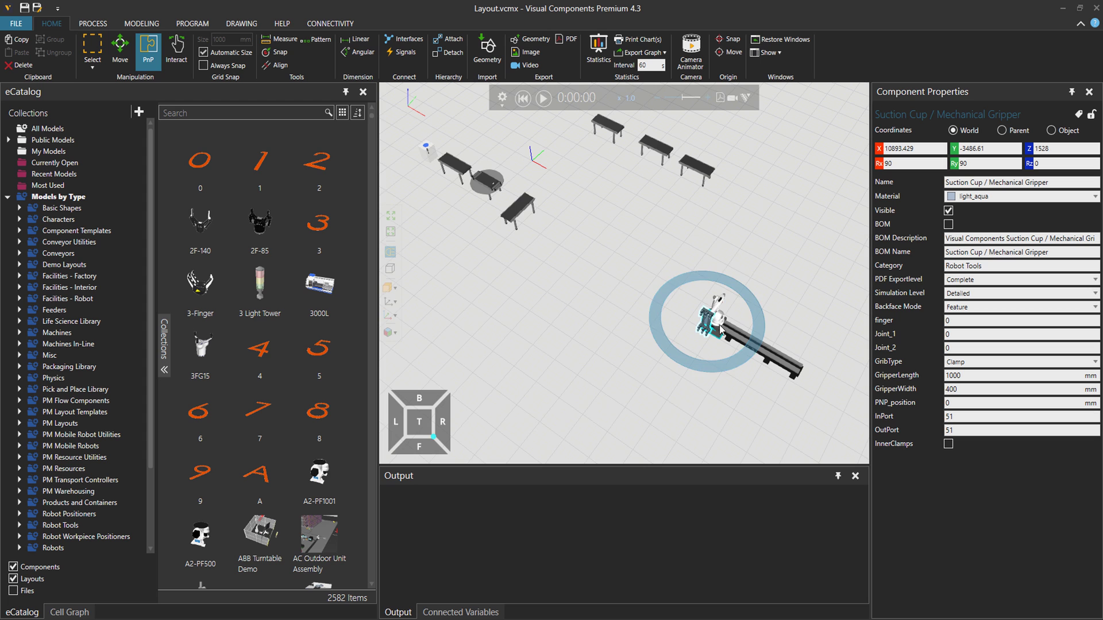
- Inspect the gripper mounted on the robot closely and pull it off the arm flange
scroll(695, 314, "up", 2)
scroll(695, 314, "up", 3)
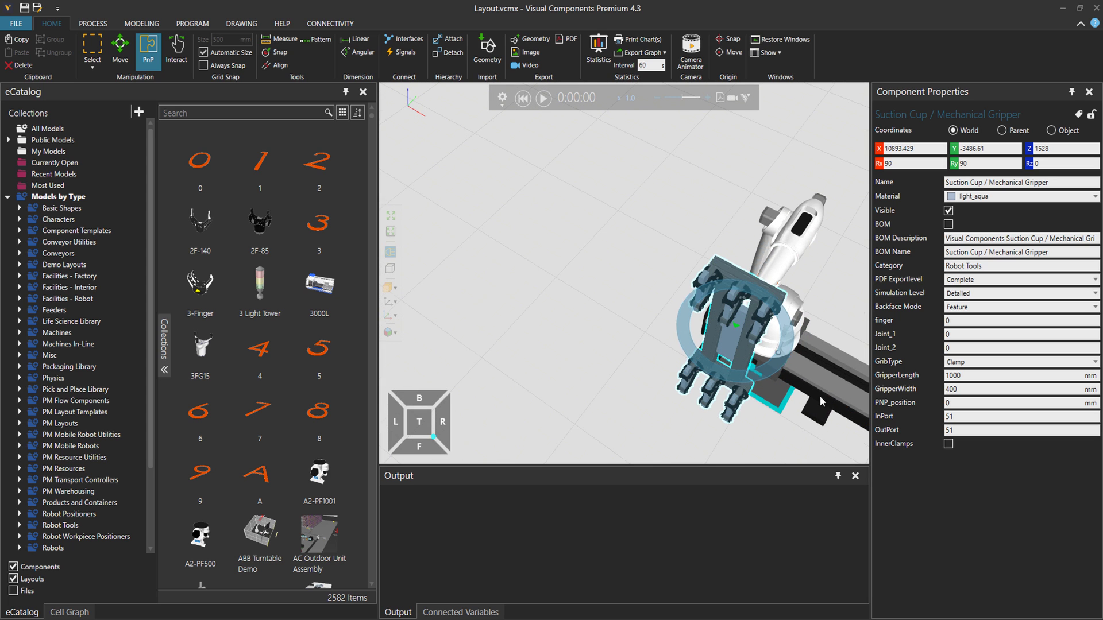
scroll(773, 374, "up", 2)
right_click_drag(774, 369, 777, 289)
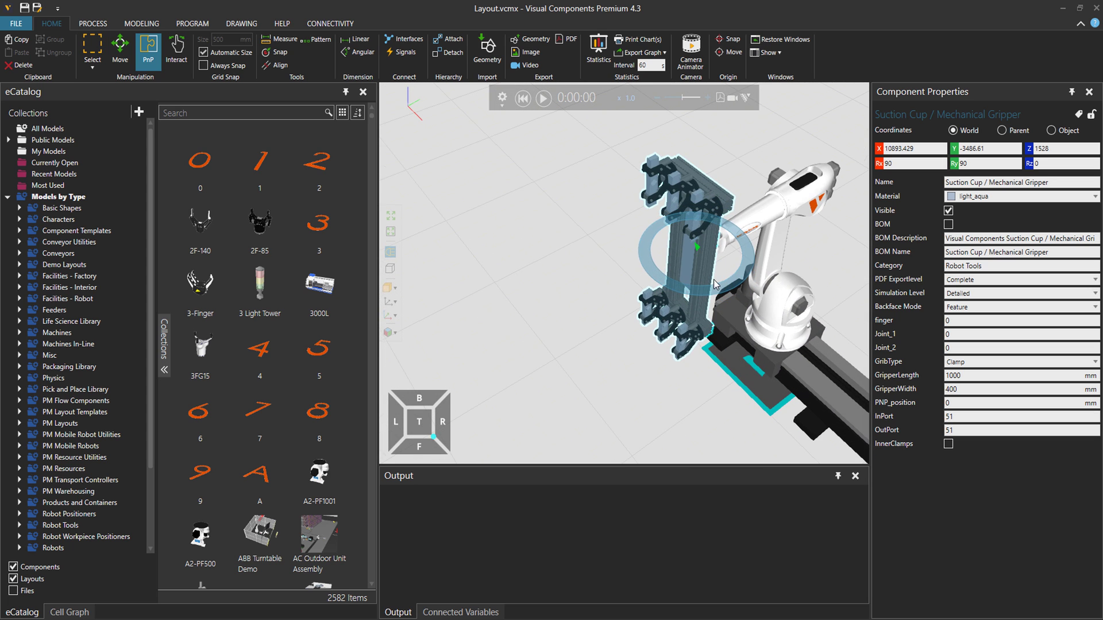
left_click_drag(601, 287, 644, 283)
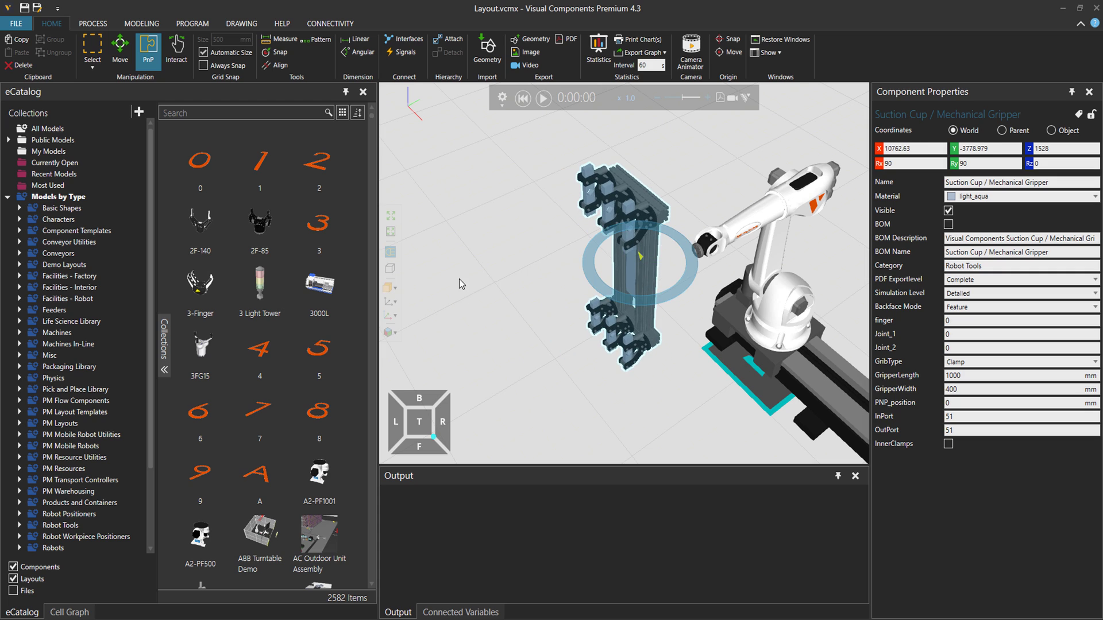